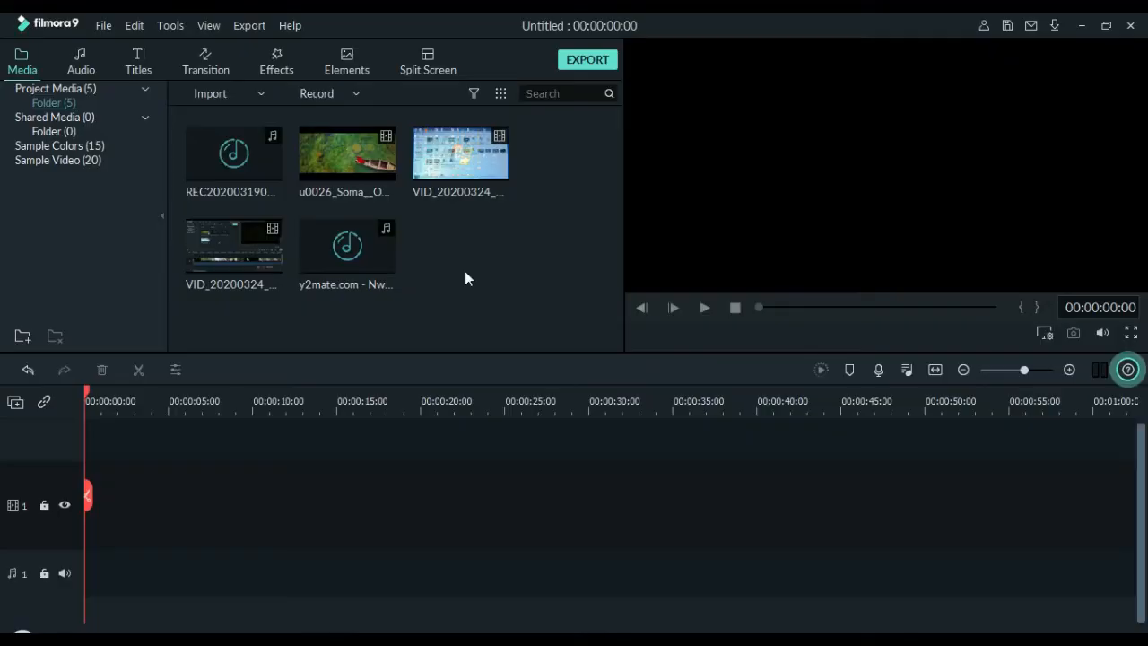
right_click(484, 251)
click(459, 266)
mouse_move(382, 251)
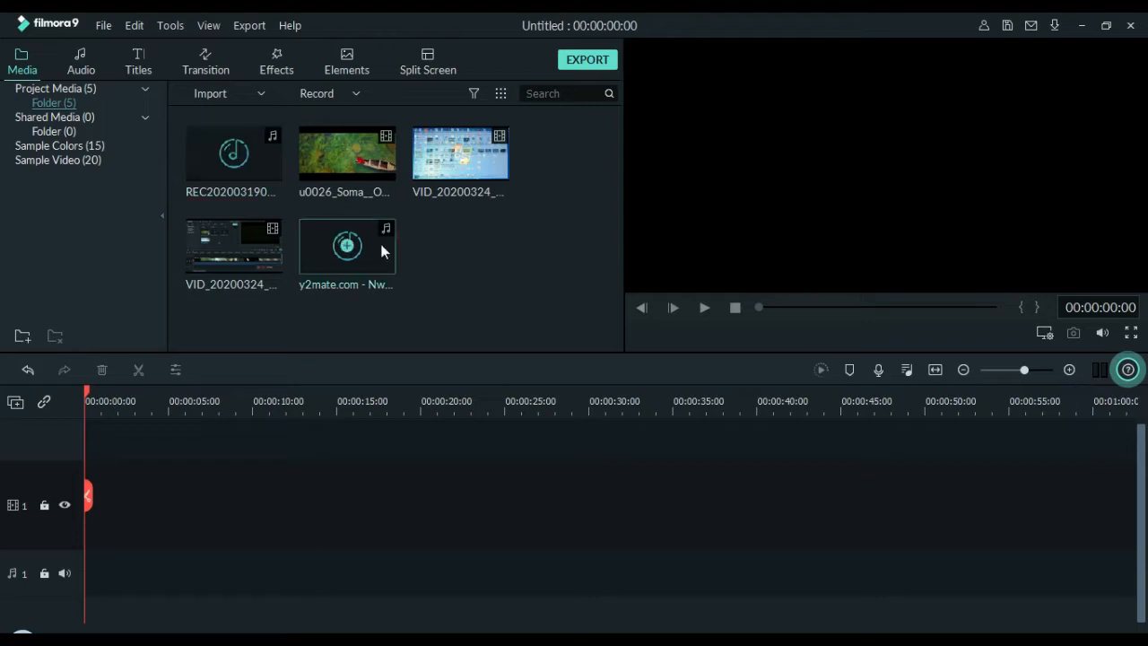
mouse_move(353, 197)
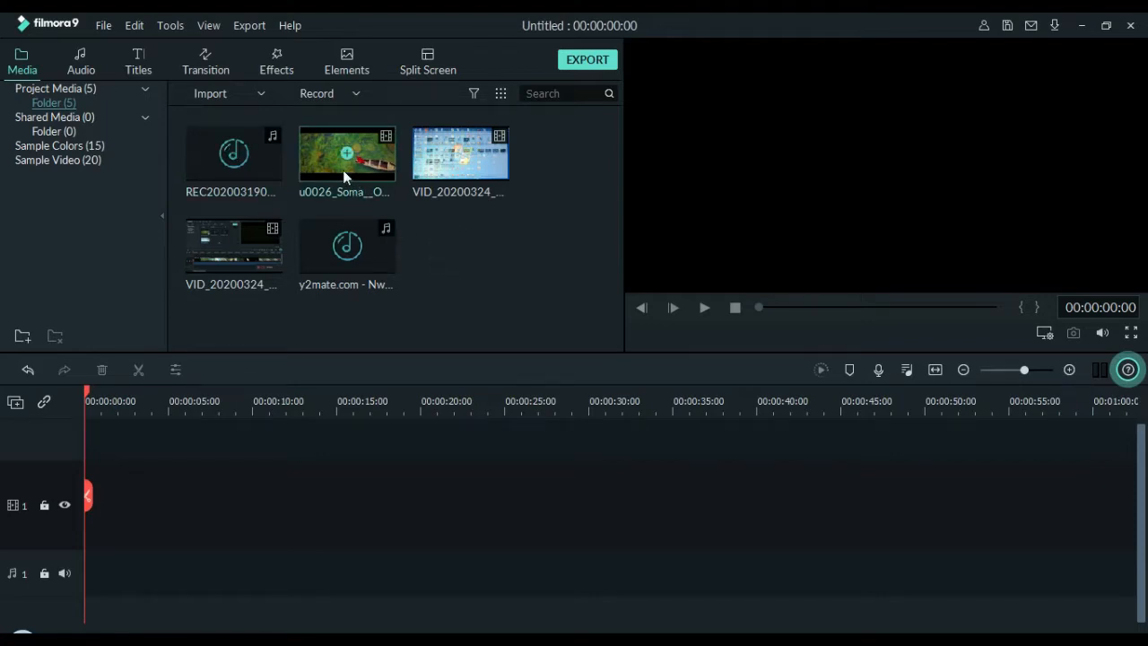
mouse_move(335, 266)
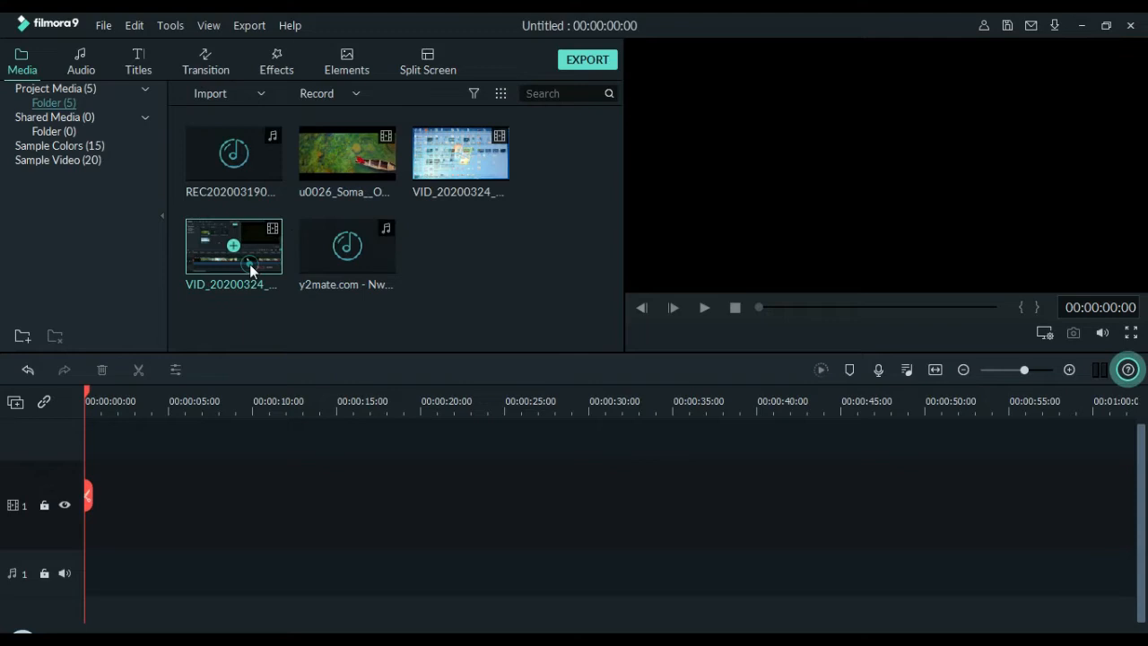
Place the u0026_Soma video clip at the start of video track 1 and play its opening seconds.
click(343, 140)
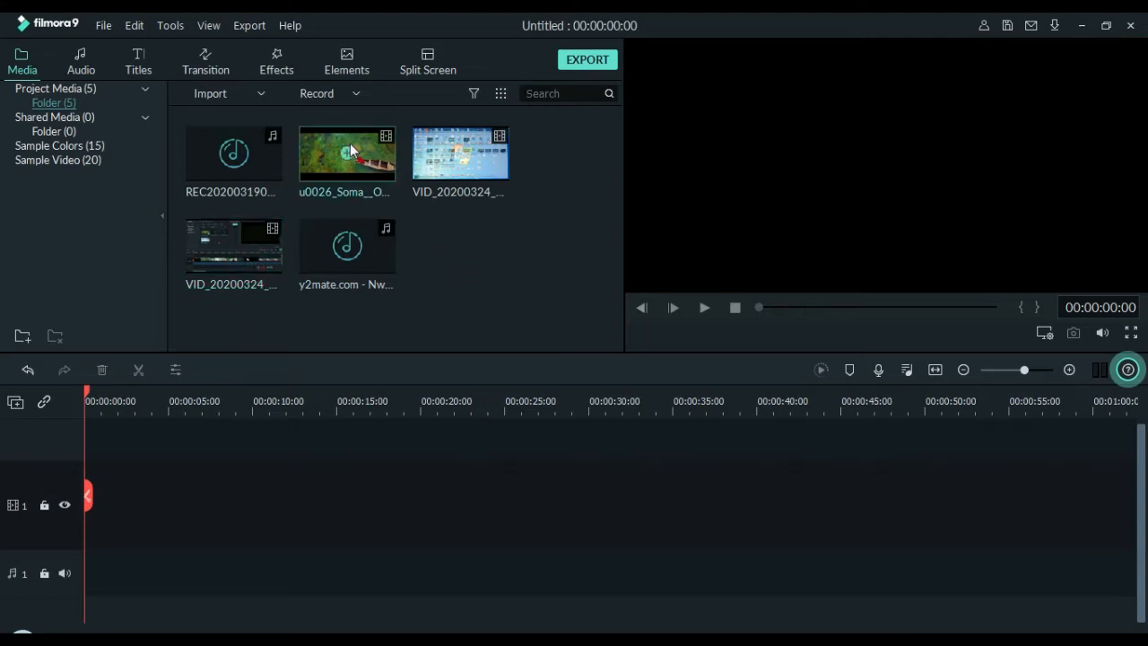
drag(321, 164, 217, 504)
drag(91, 516, 80, 515)
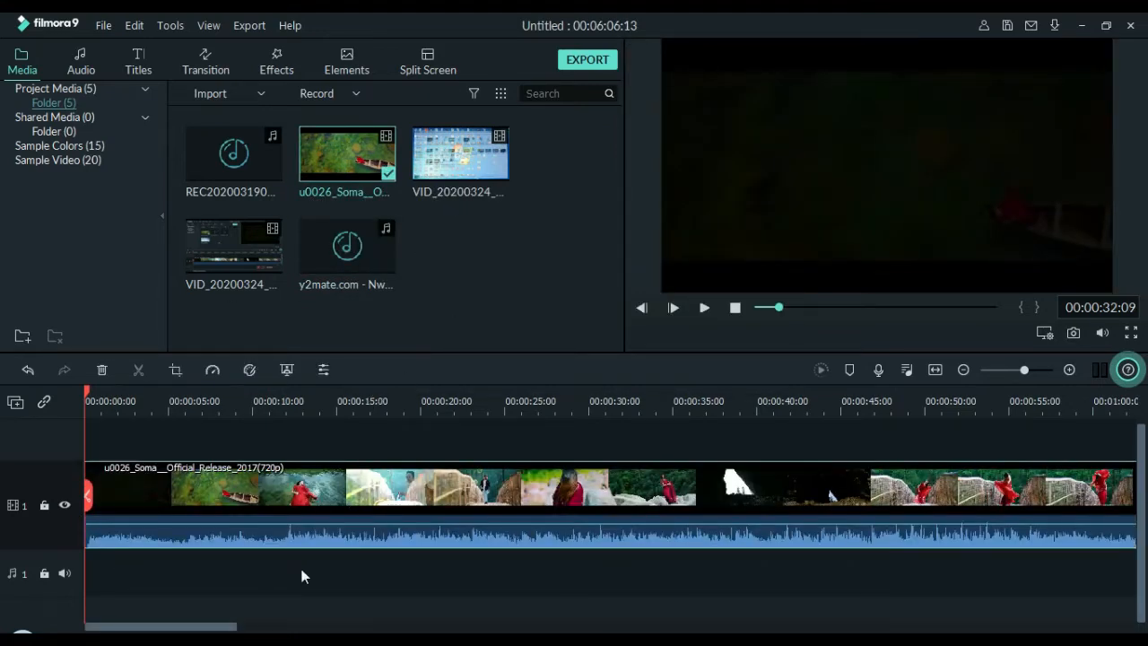
key(space)
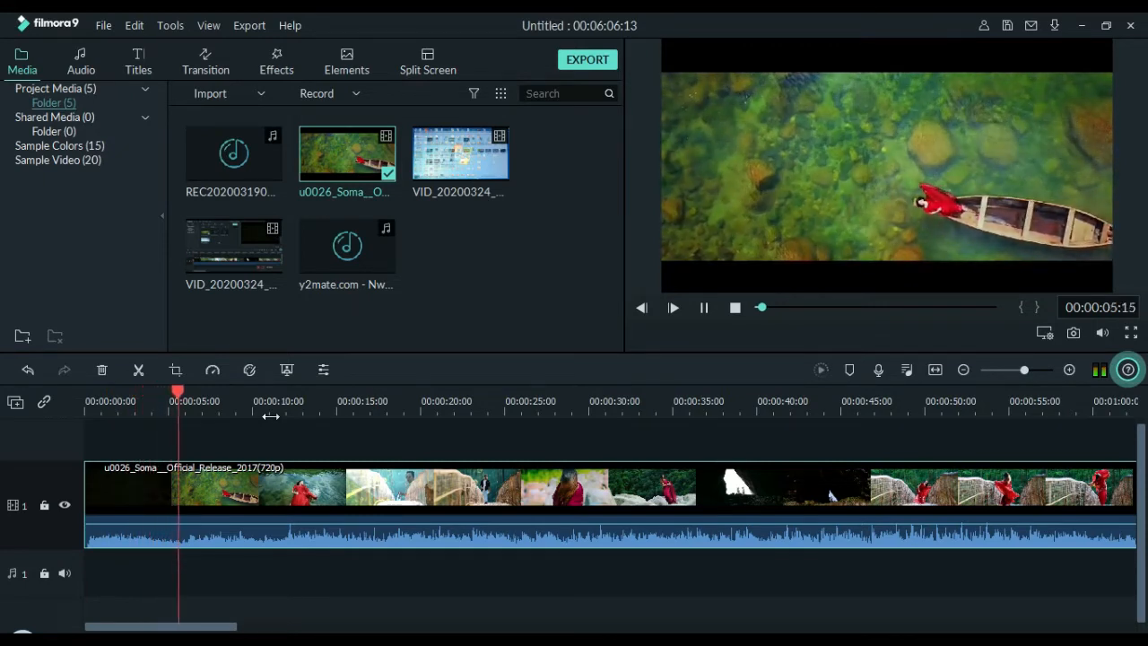
key(space)
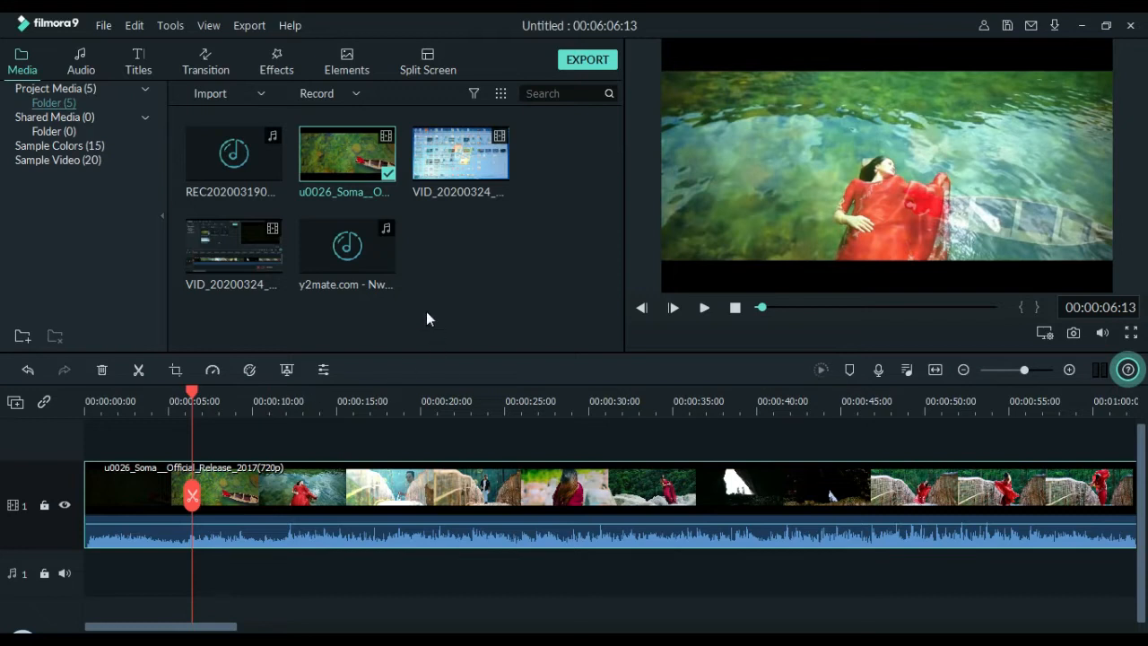
Add the y2mate.com audio file at the start of audio track 1 and play it together with the video.
mouse_move(386, 259)
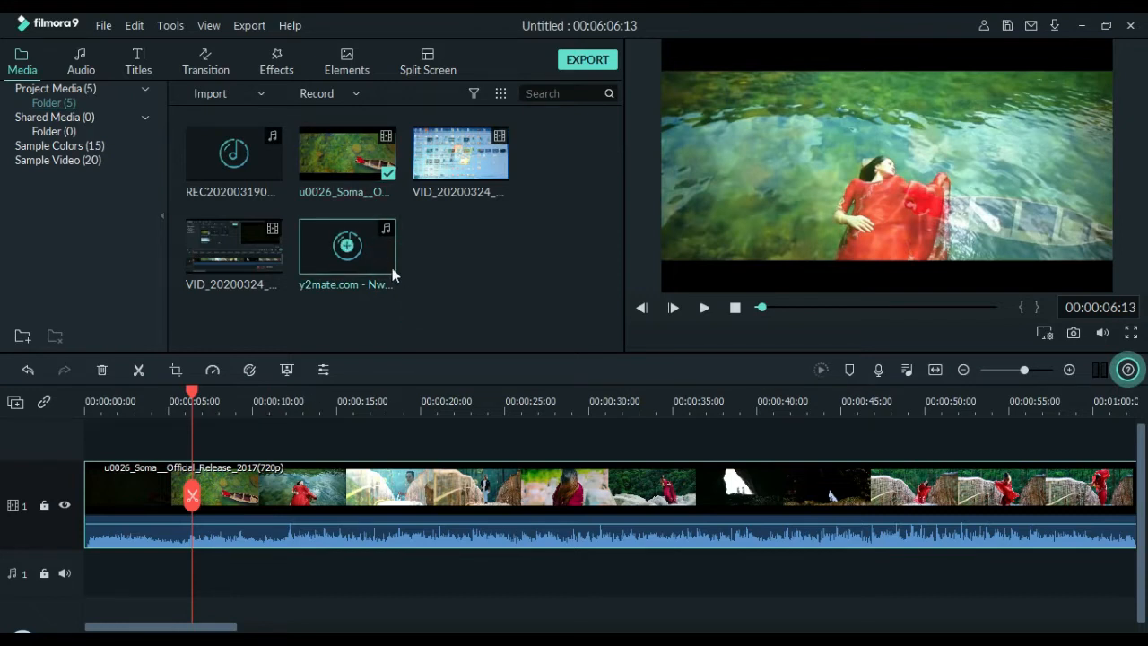
click(381, 262)
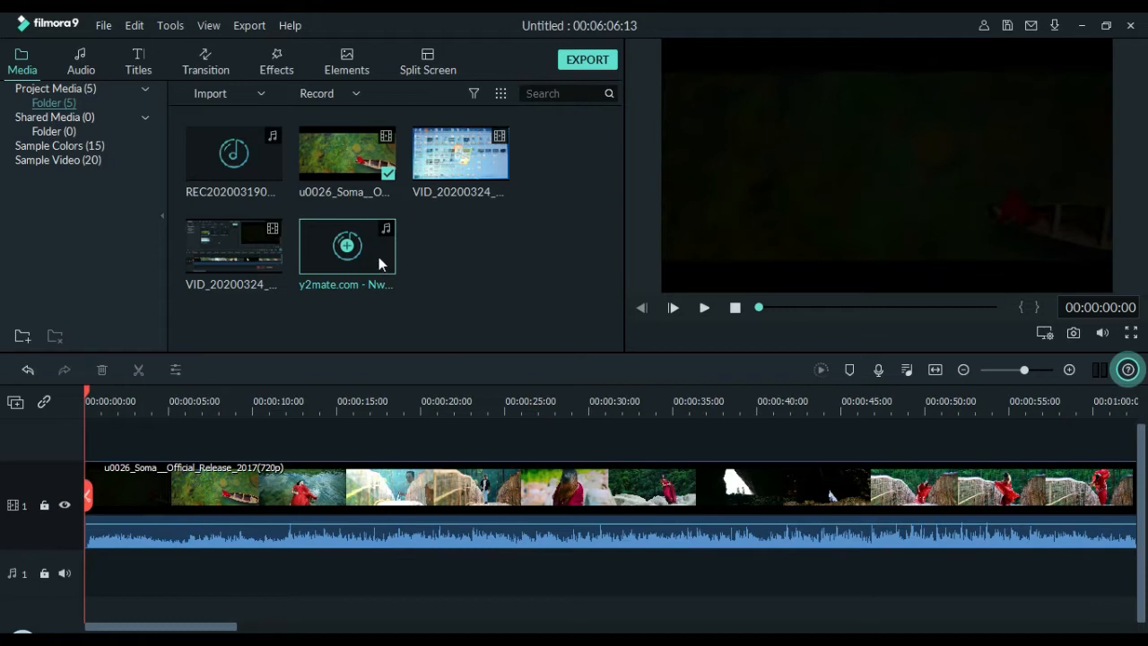
drag(364, 325, 30, 551)
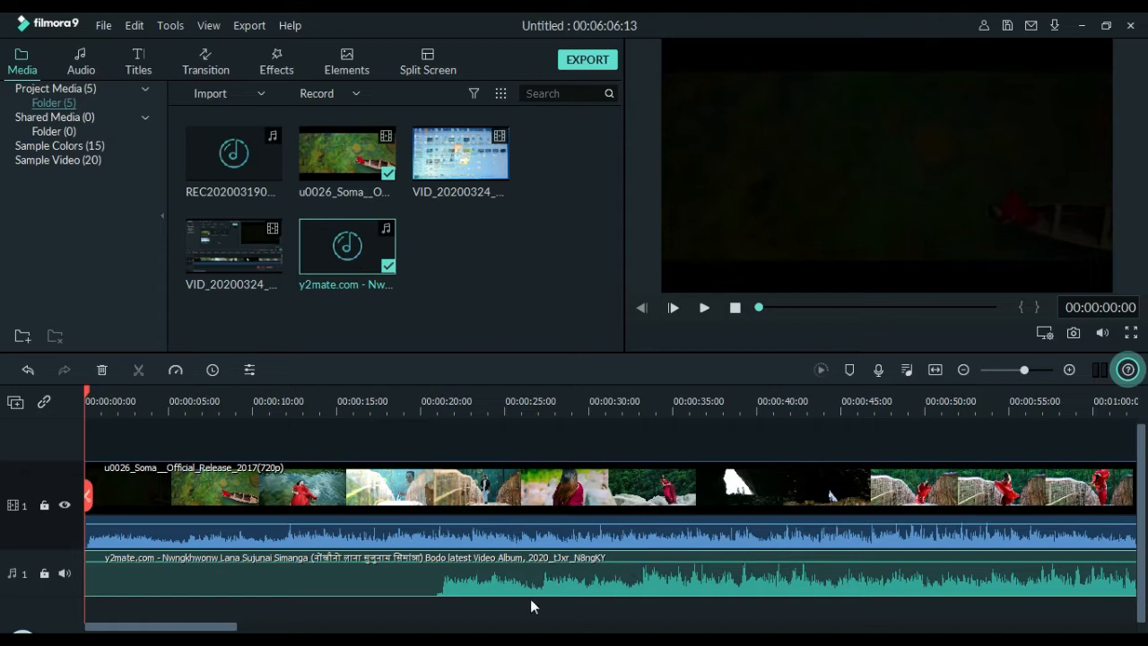
key(space)
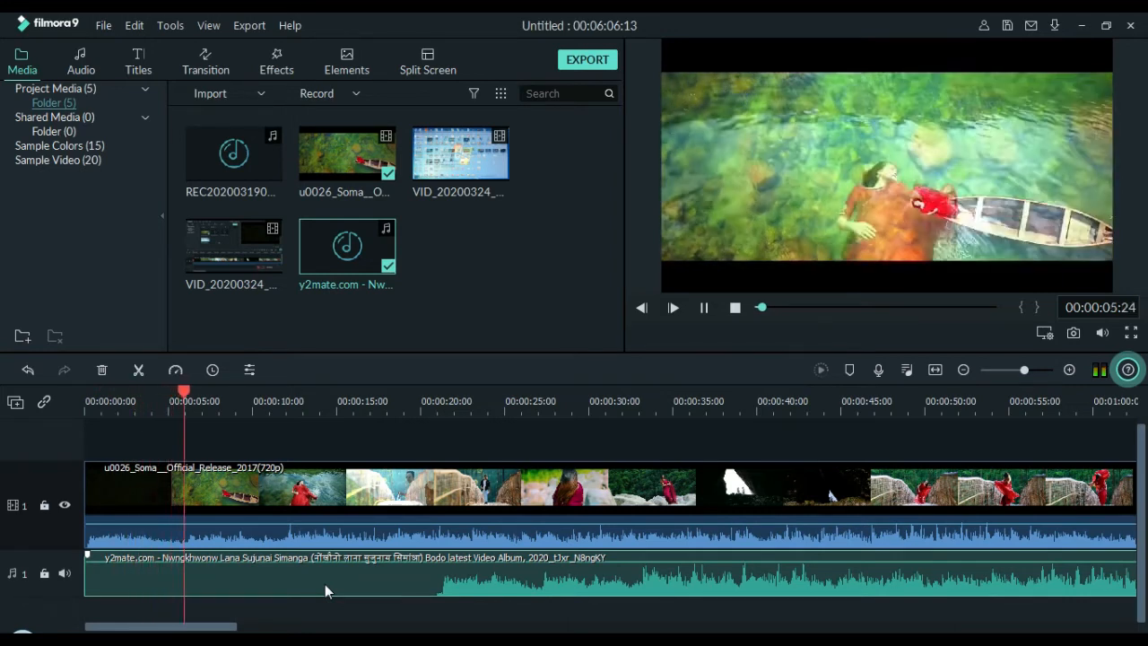
key(space)
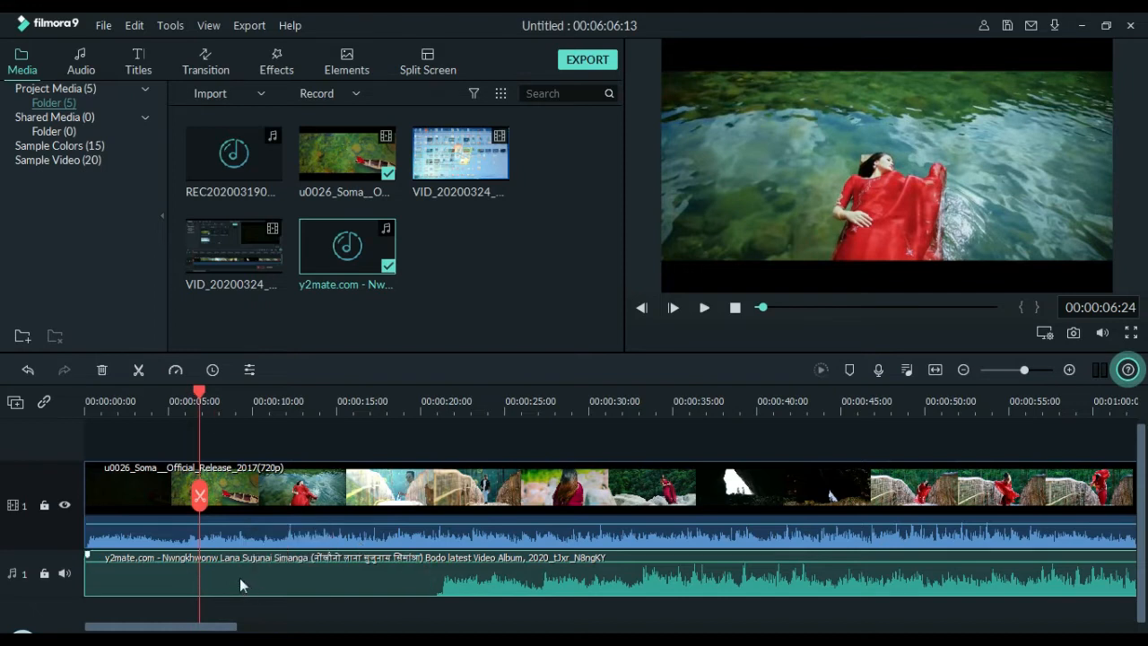
Split the music clip at 00:00:20:20, remove its silent intro and shift the remaining part to the start of the track.
drag(199, 404, 432, 486)
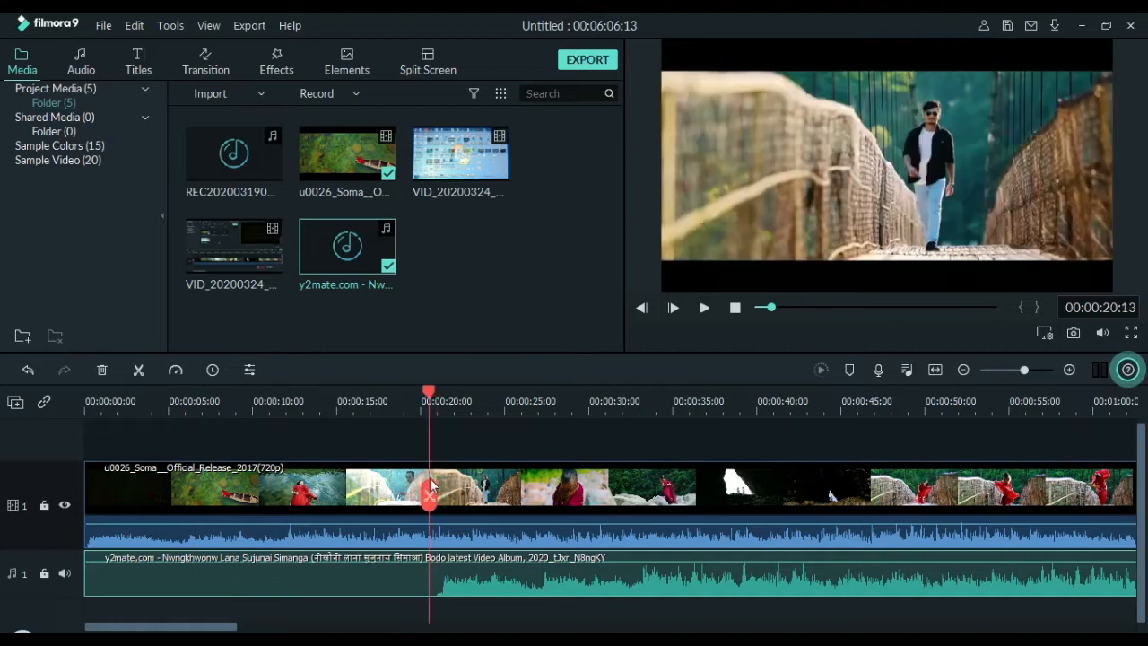
key(space)
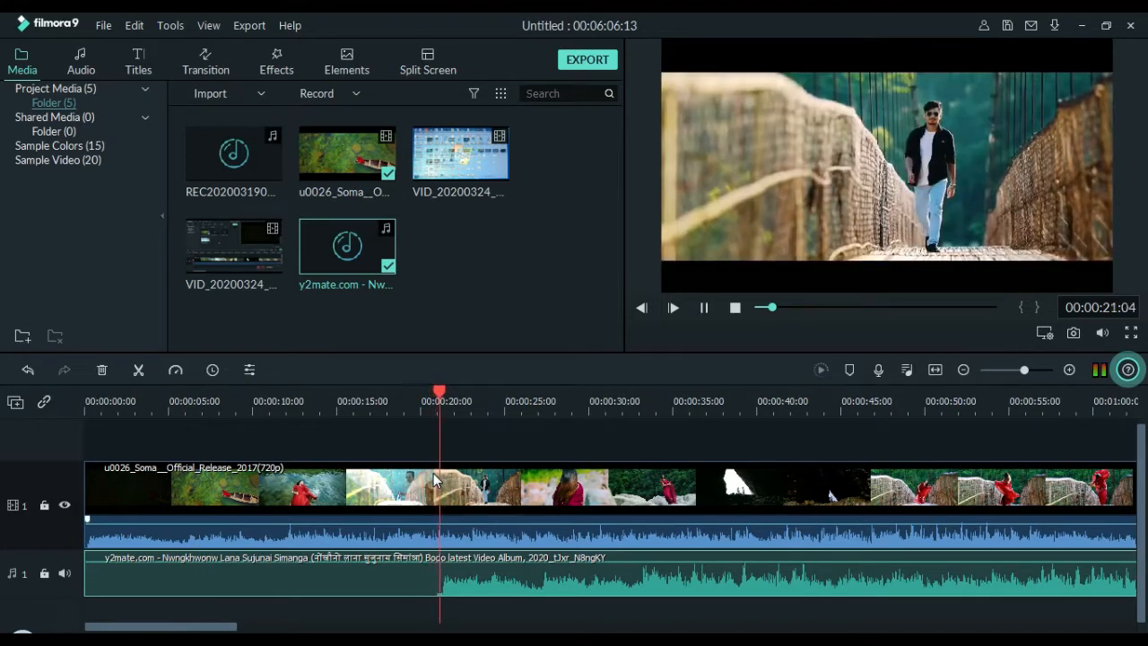
key(space)
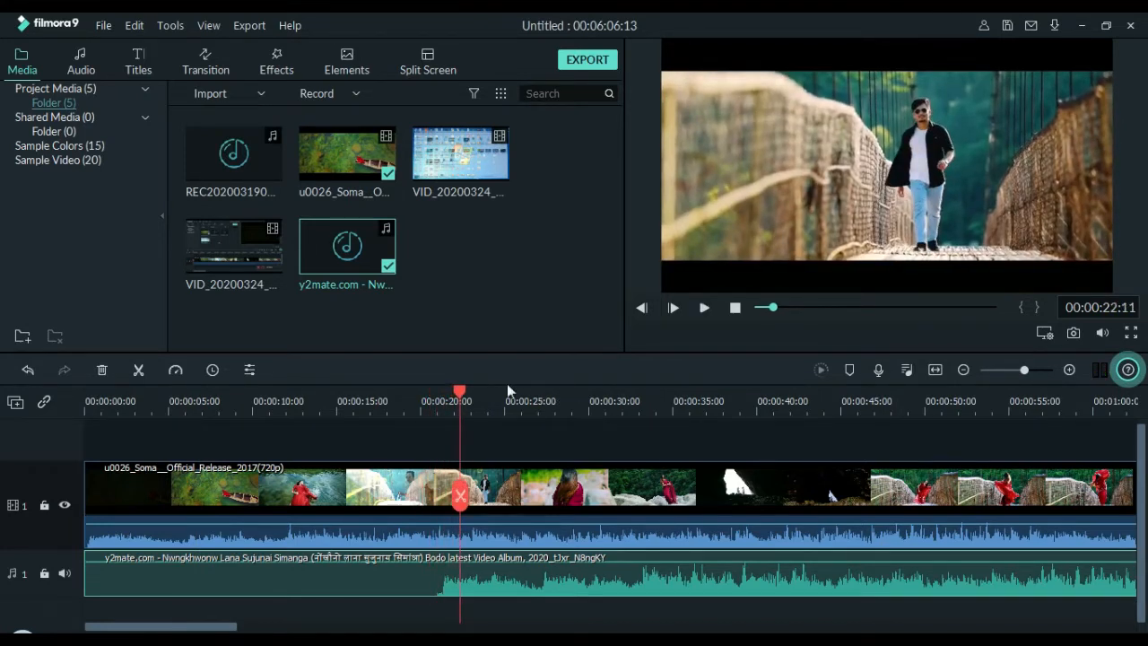
drag(459, 398, 433, 400)
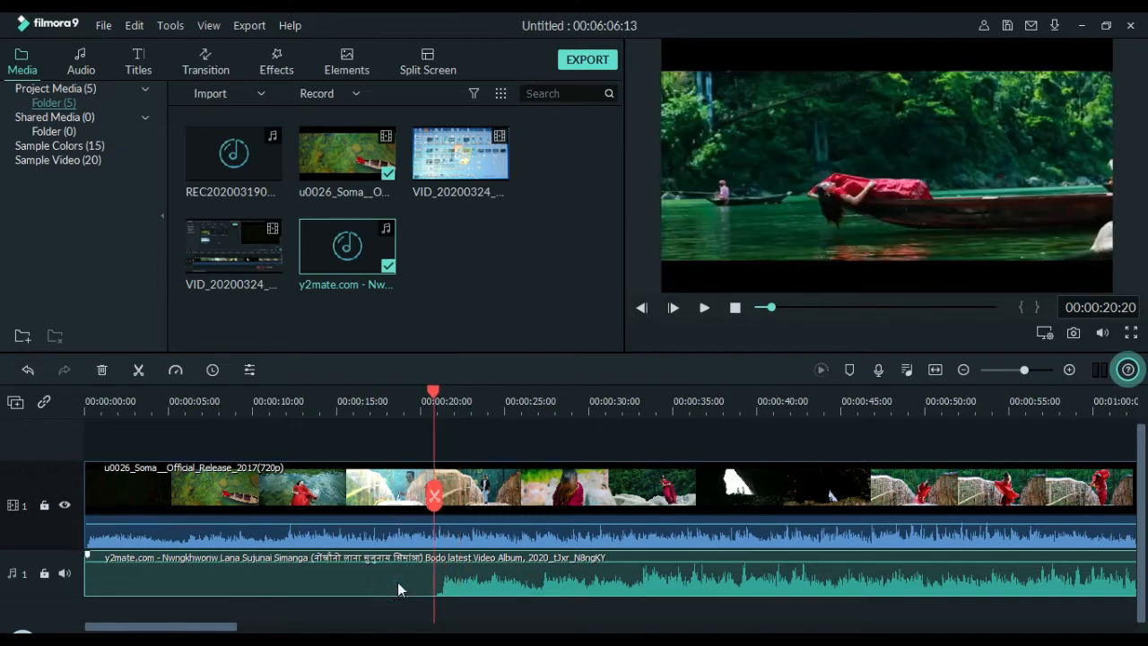
key(ctrl+b)
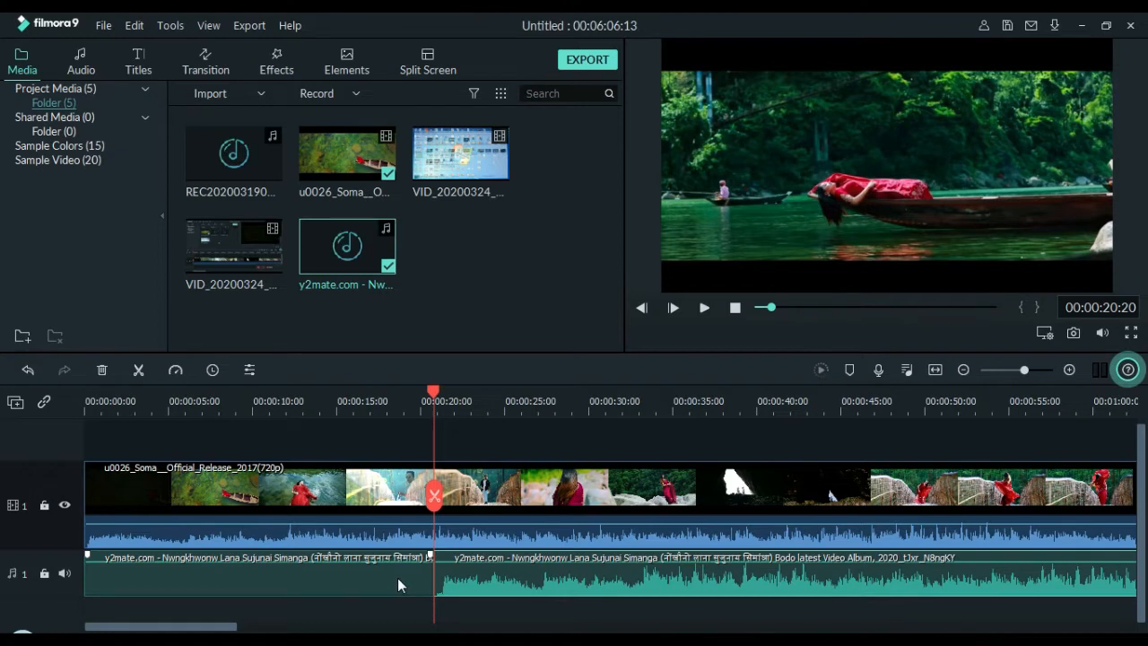
right_click(397, 578)
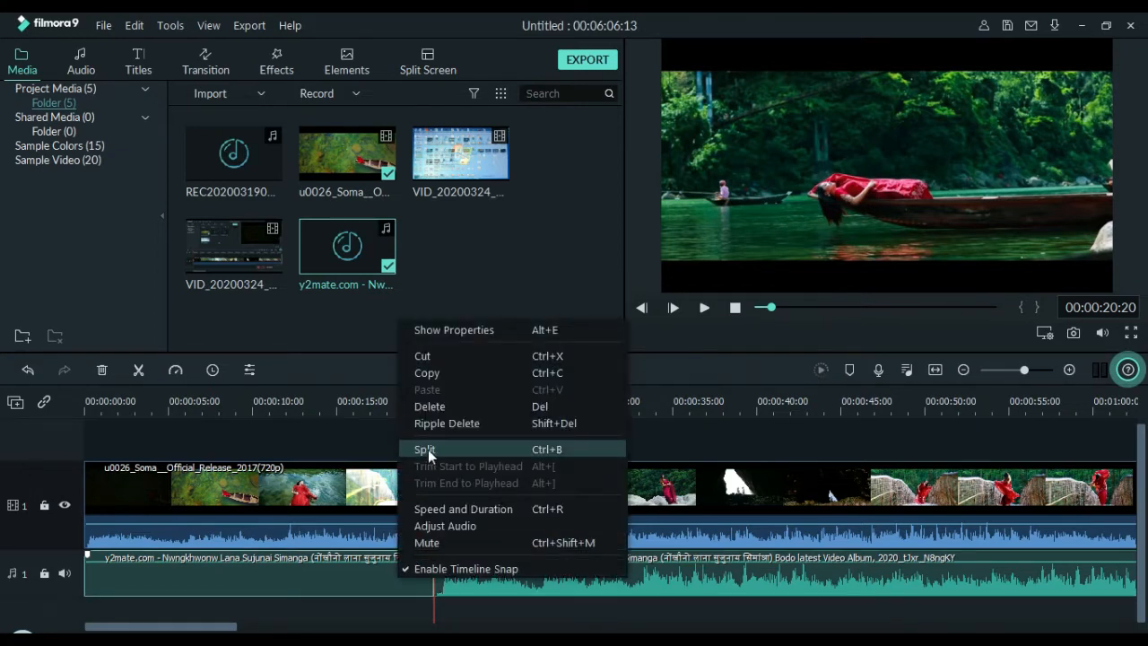
click(316, 573)
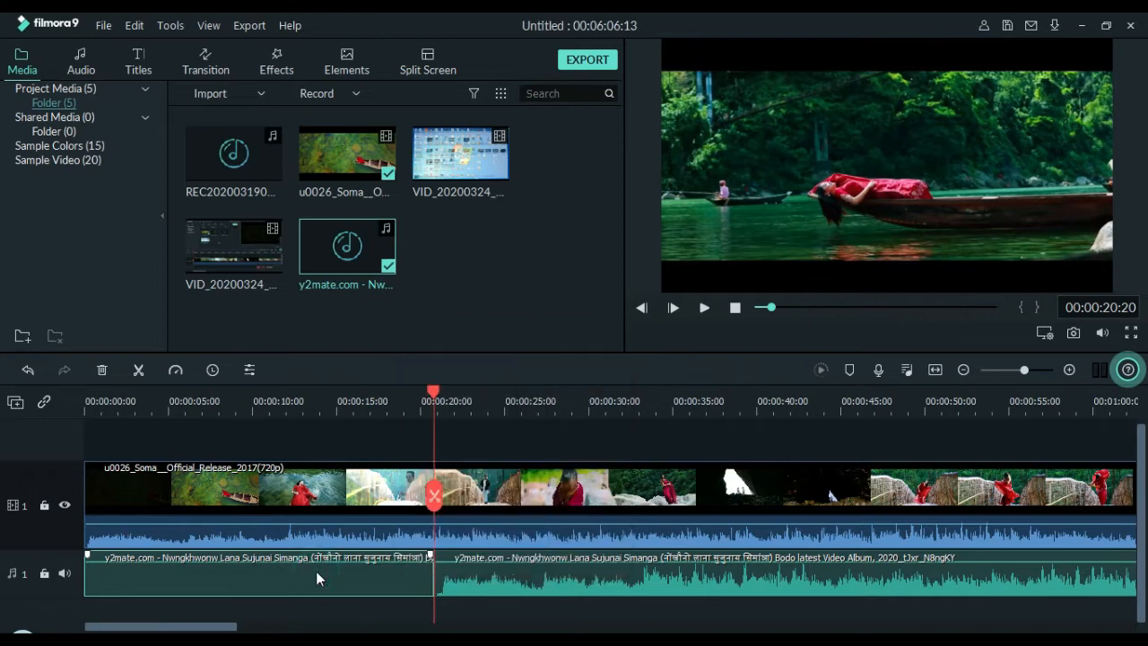
key(ctrl+z)
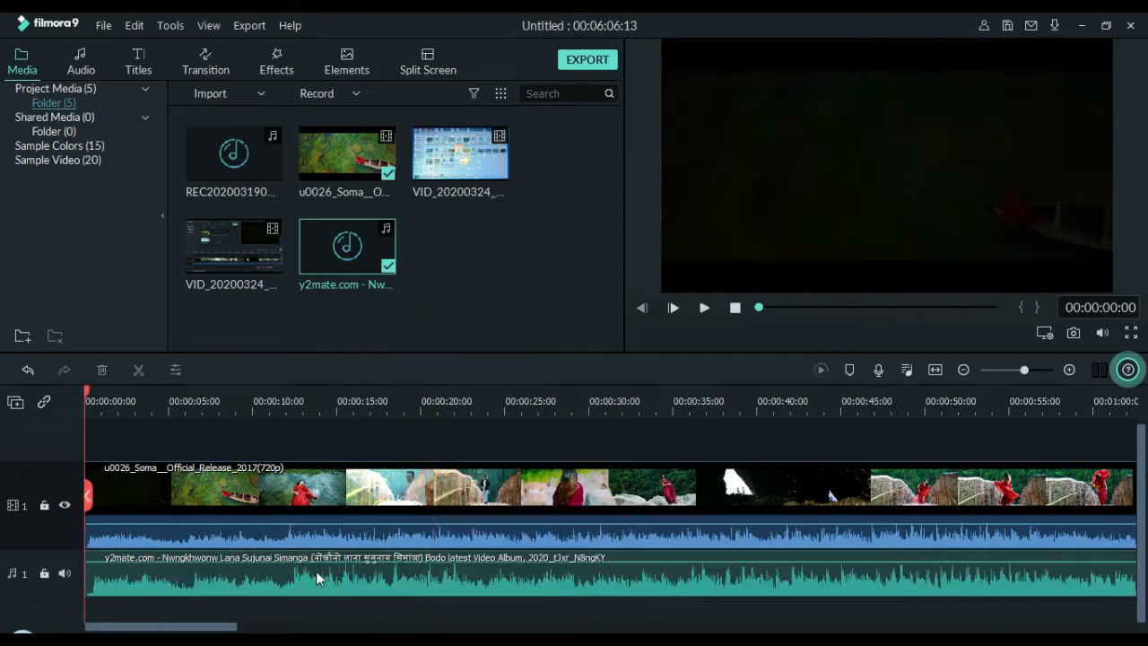
Silence the video clip's original sound by lowering its audio volume to the minimum.
click(345, 525)
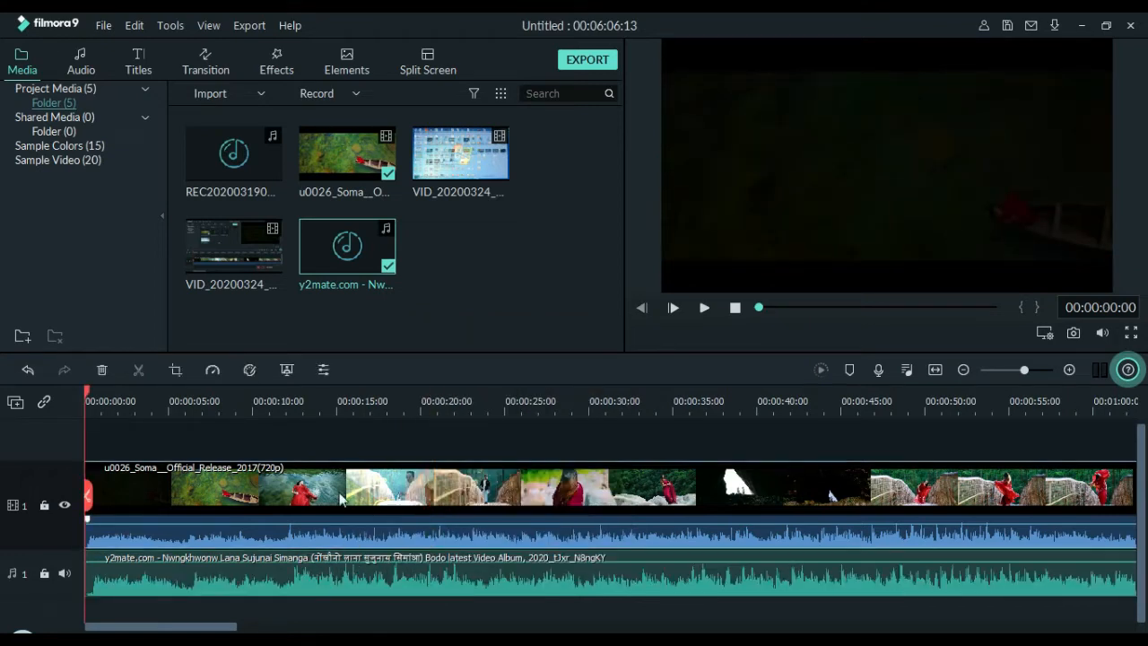
right_click(321, 535)
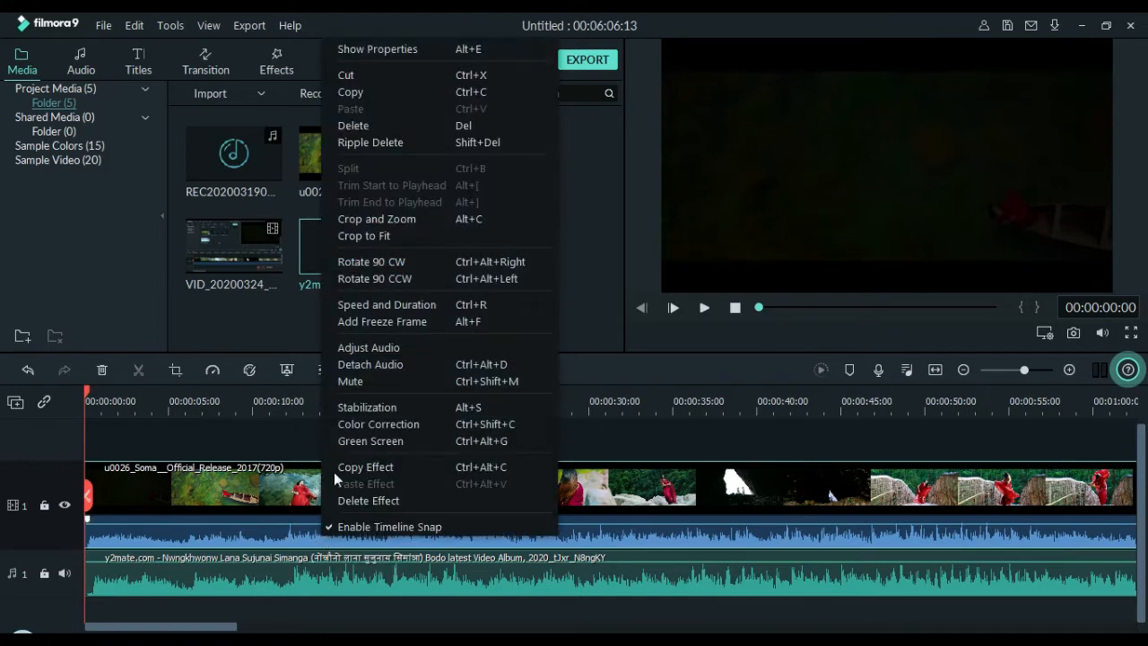
click(366, 349)
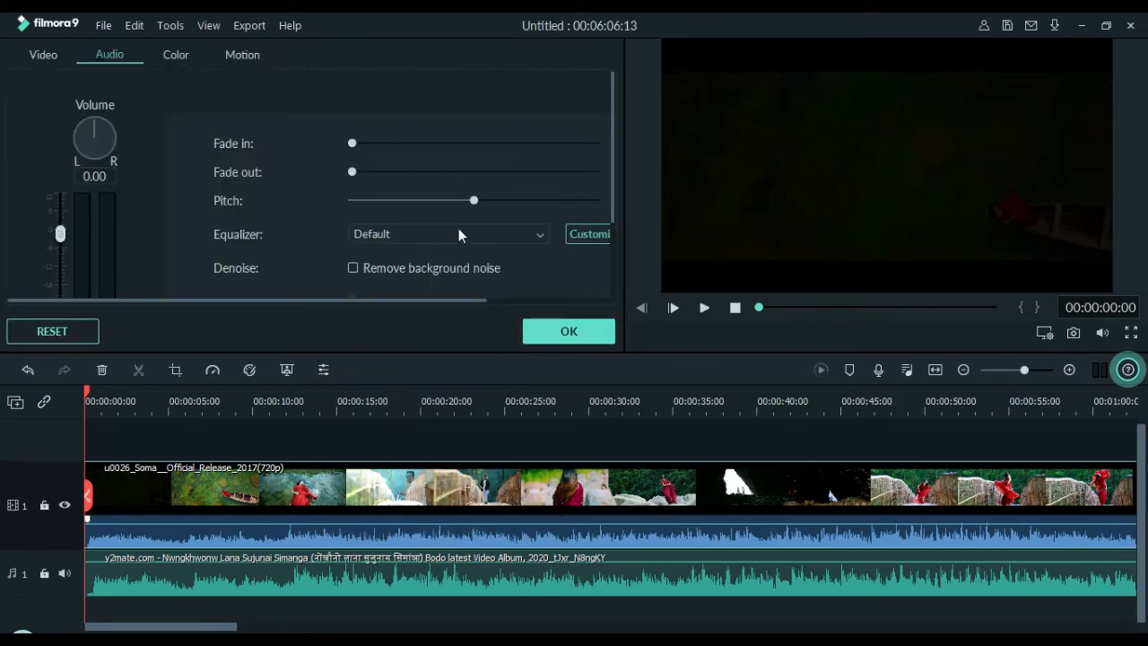
drag(60, 235, 63, 301)
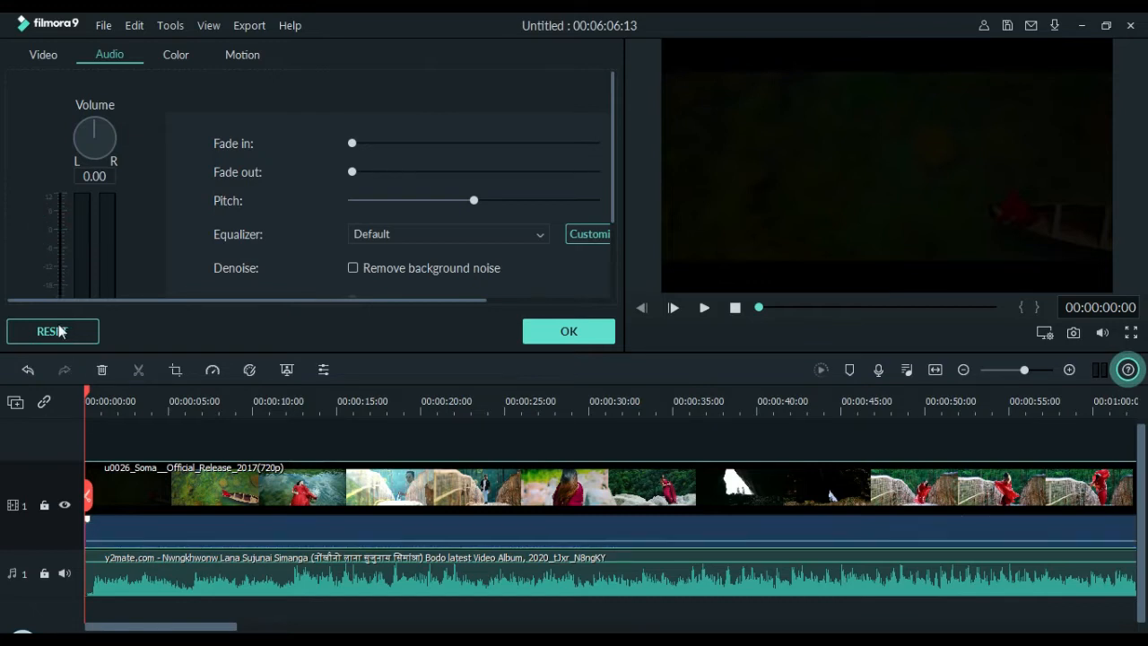
click(588, 330)
Play the opening seconds and the section around 00:00:35 to check the video with its replacement music.
key(space)
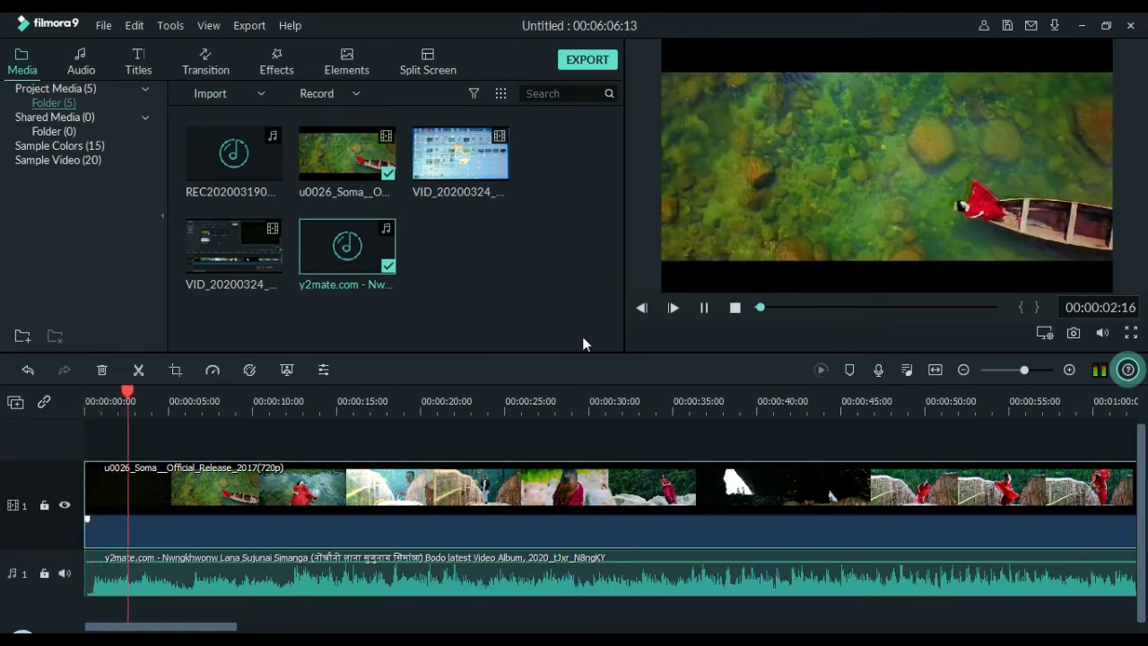
click(224, 627)
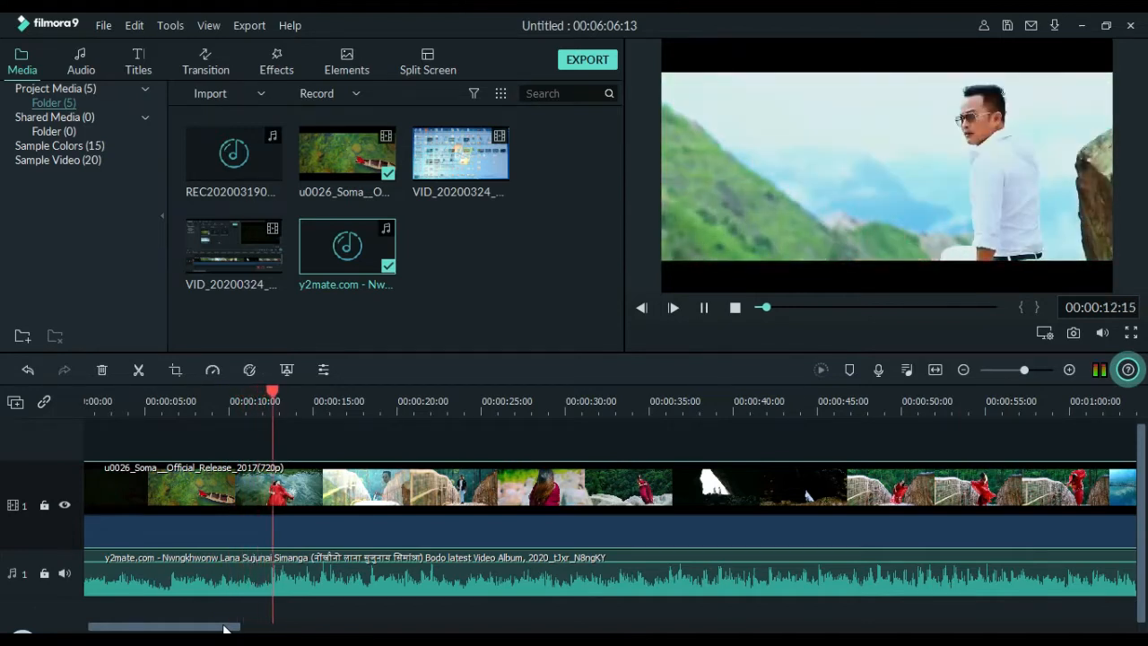
key(space)
drag(223, 630, 248, 631)
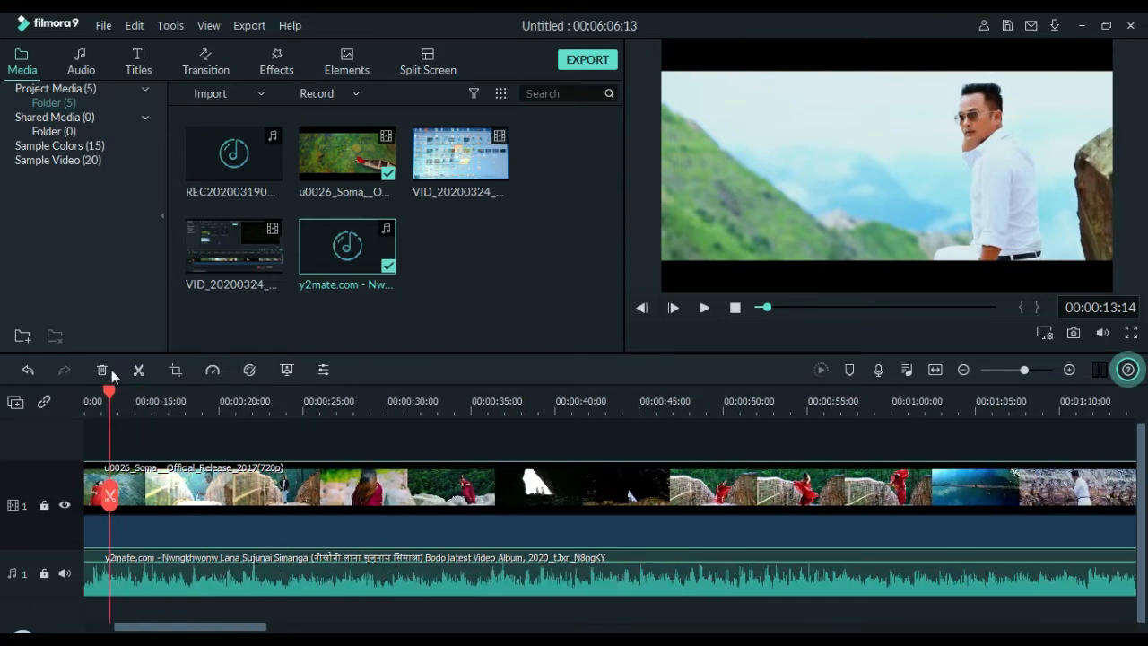
click(414, 485)
key(space)
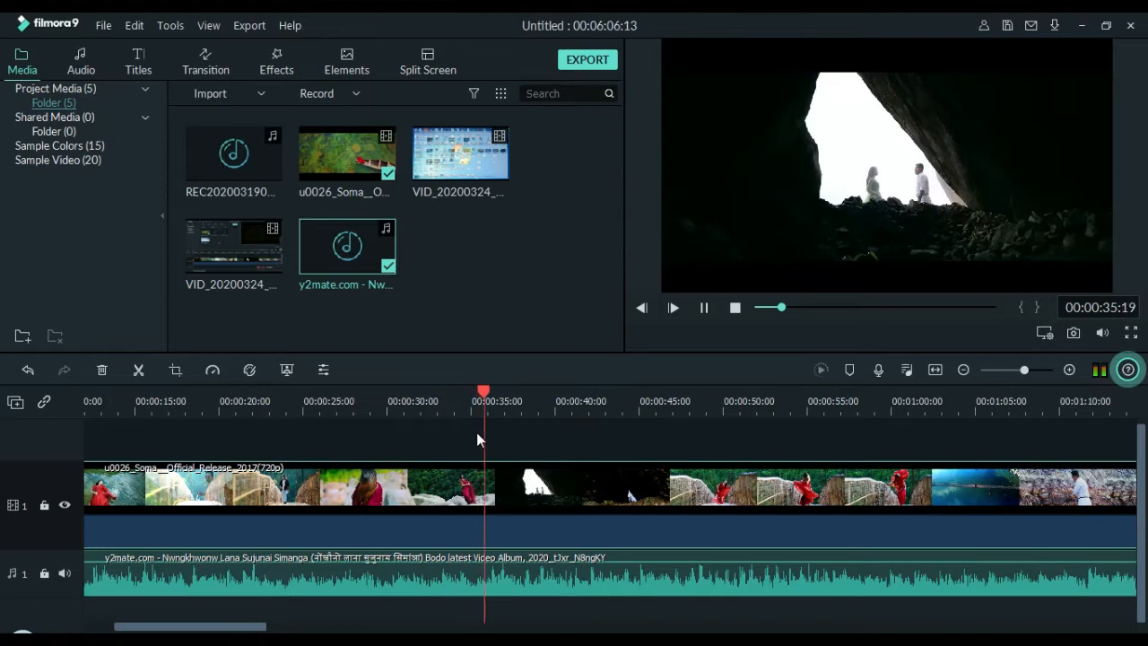
key(space)
Lower the music track's volume to silence, raise the video clip's own audio to about -2 dB, and play the result.
drag(502, 393, 259, 498)
drag(323, 564, 327, 587)
mouse_move(330, 543)
mouse_down()
mouse_move(329, 520)
mouse_move(329, 531)
mouse_up()
key(space)
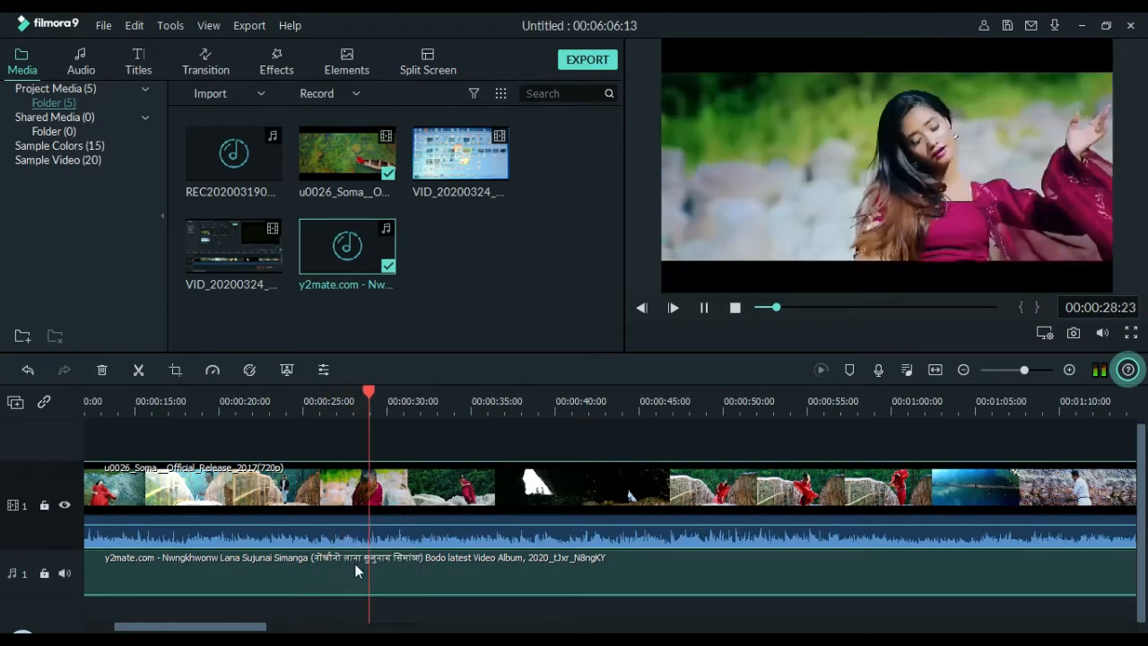
mouse_move(390, 527)
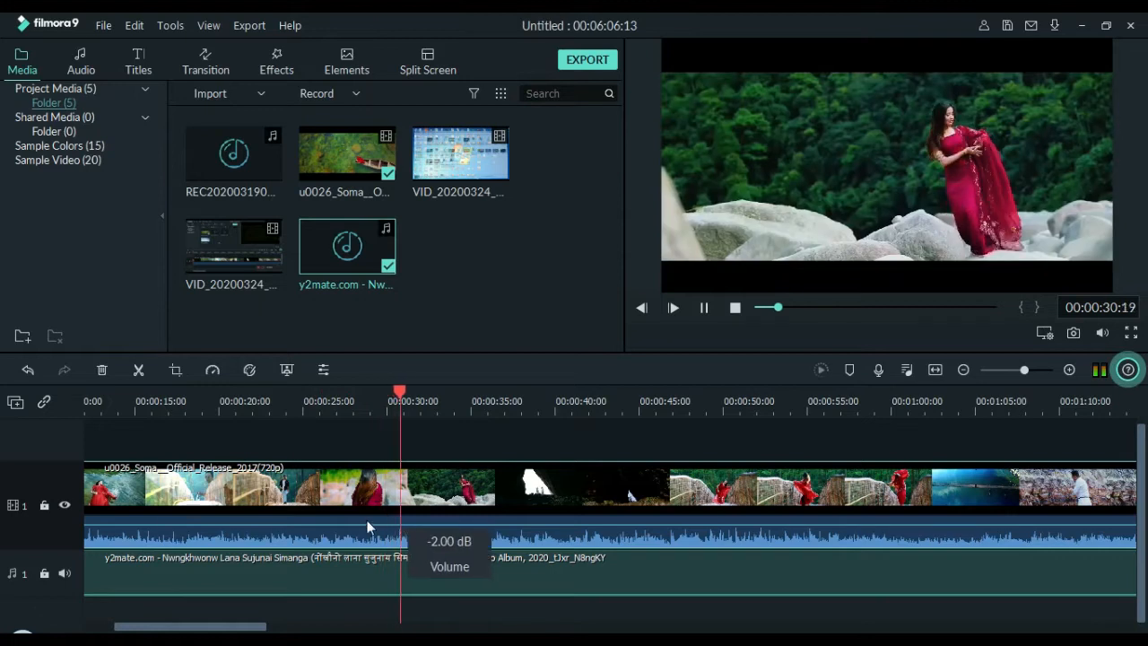
Silence the video clip's own audio again and bring the music track's volume back up.
drag(341, 531, 329, 563)
mouse_move(328, 563)
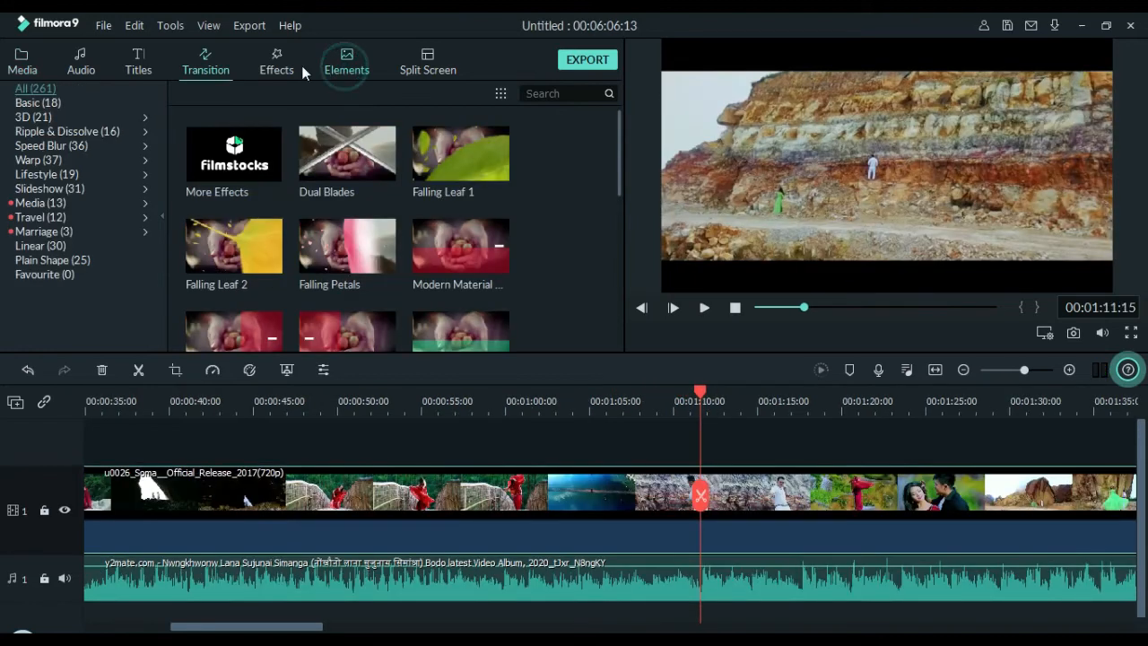
Search the effects for "light", try Light Leak 4 above the video at 00:01:11:15, and replace it with Light Leak 2.
click(275, 62)
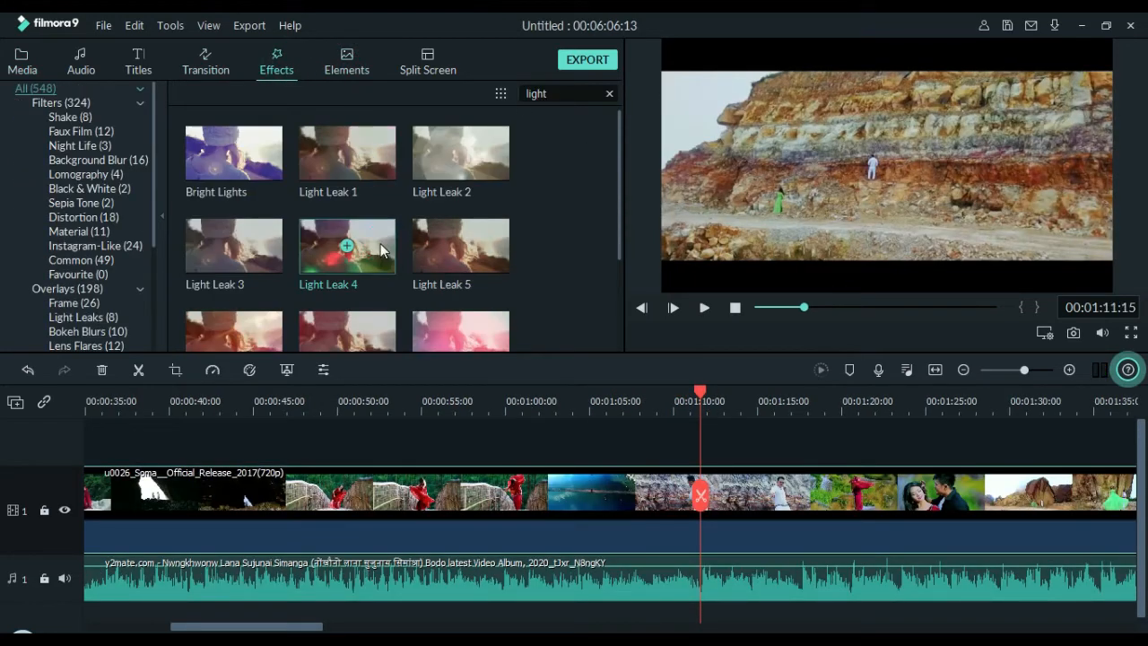
drag(381, 245, 707, 454)
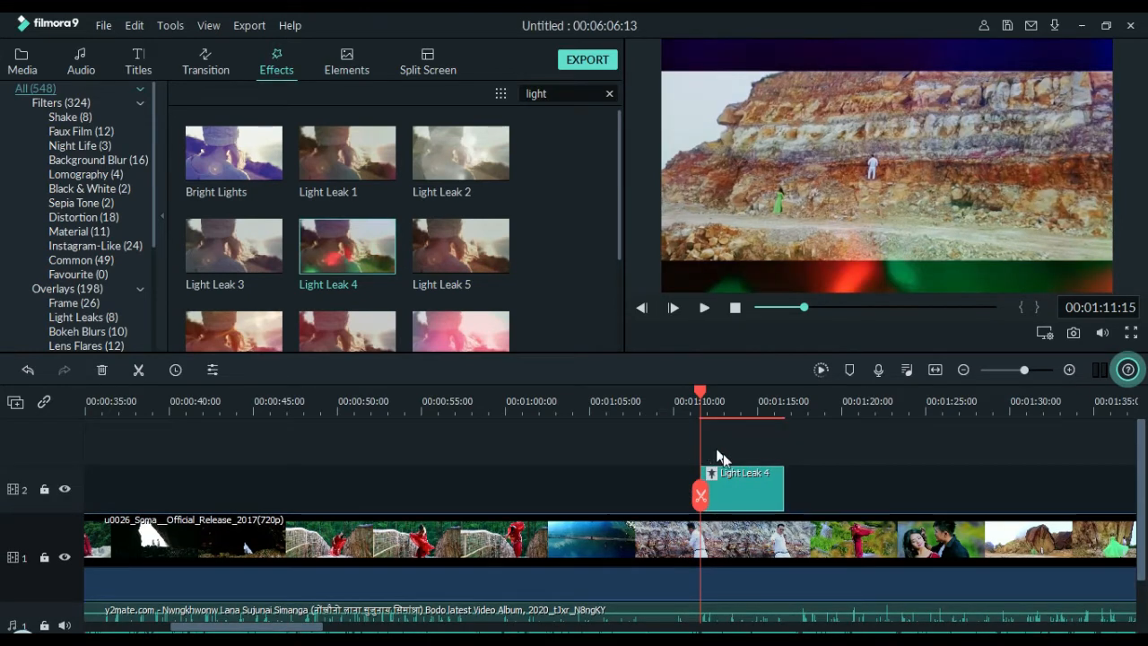
key(Delete)
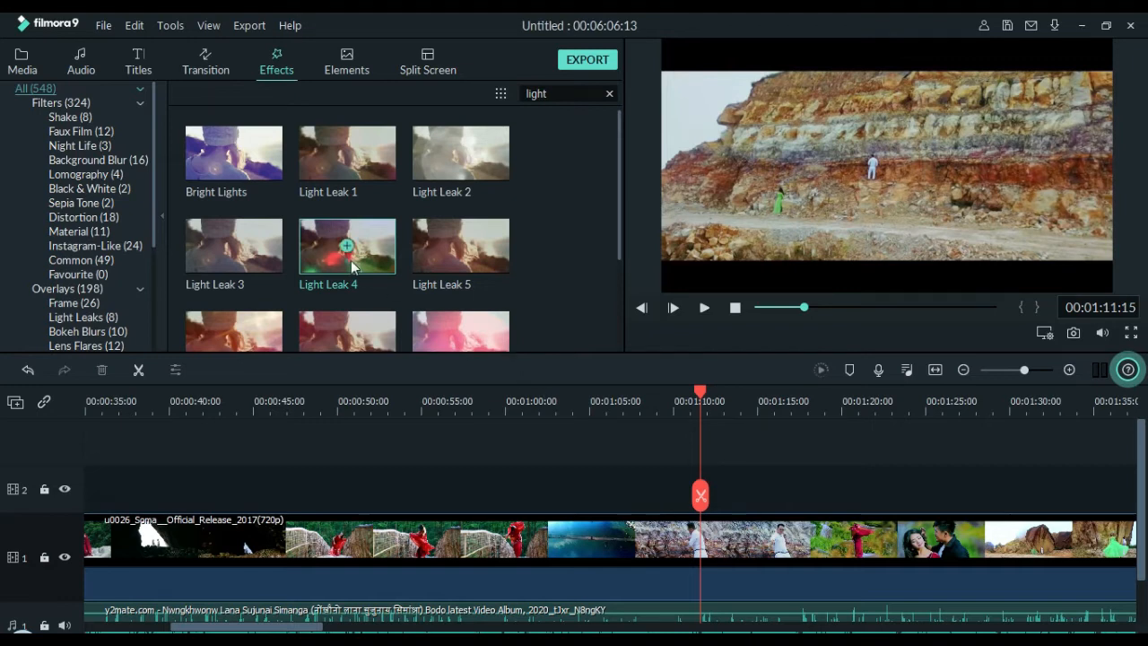
drag(696, 457, 703, 493)
key(space)
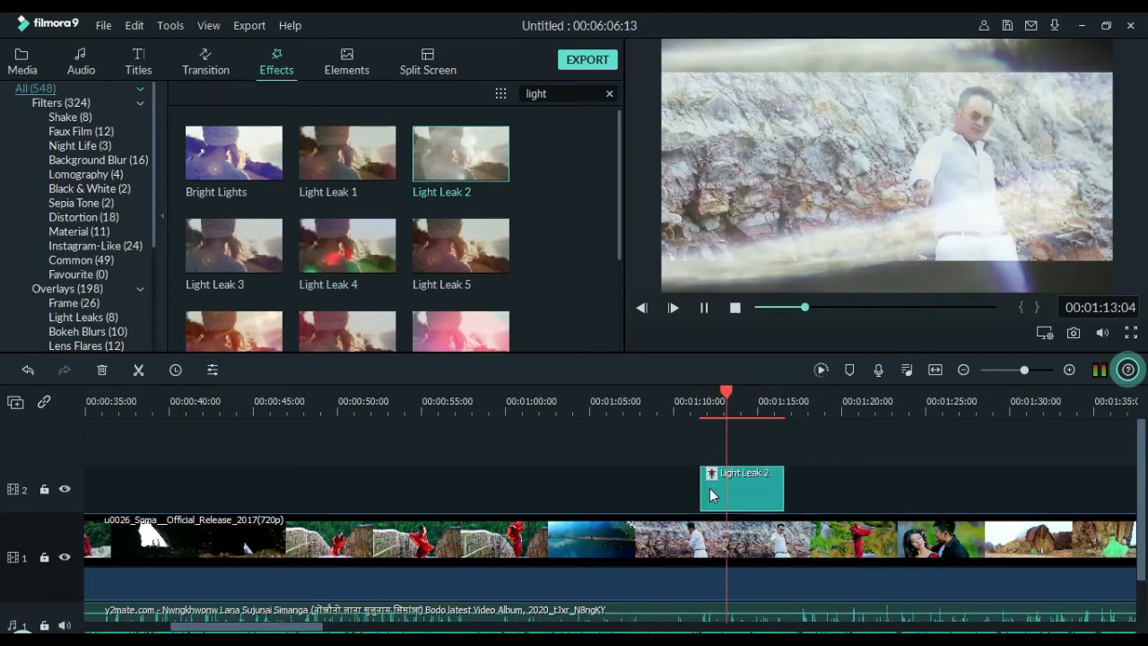
Place Light Leak 2 afresh above the video at 00:01:11:15 and reduce its alpha to 47.
key(Delete)
drag(453, 160, 704, 496)
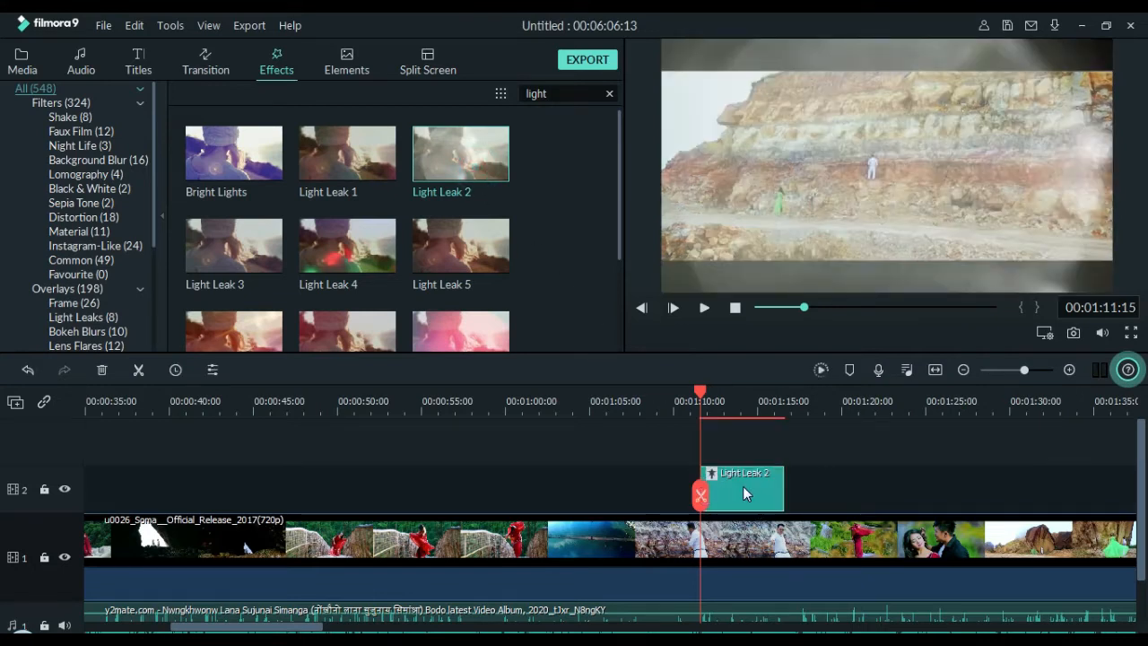
right_click(743, 486)
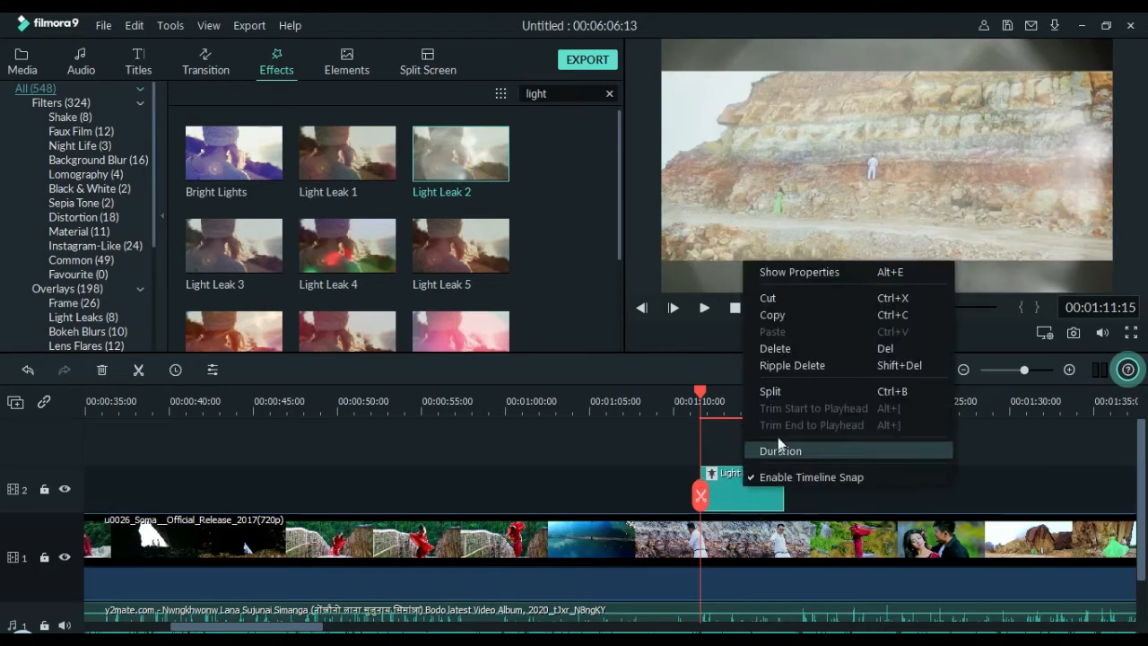
click(792, 272)
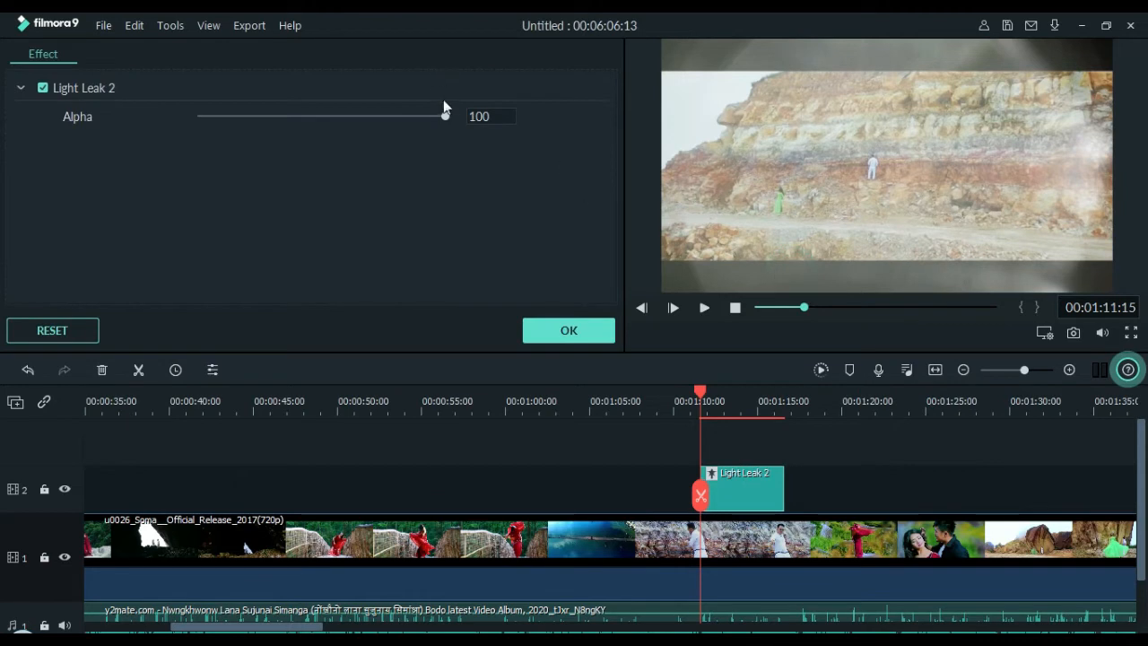
drag(444, 117, 327, 128)
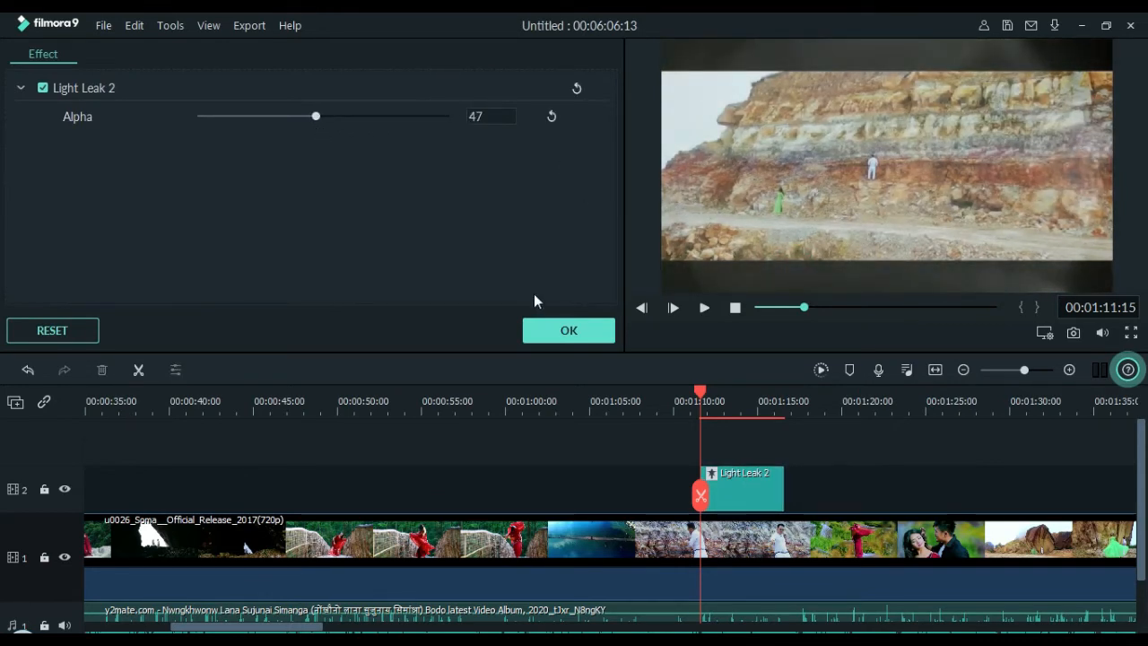
click(542, 328)
Play the section with the faded Light Leak 2 overlay and undo the overlay's placement.
key(space)
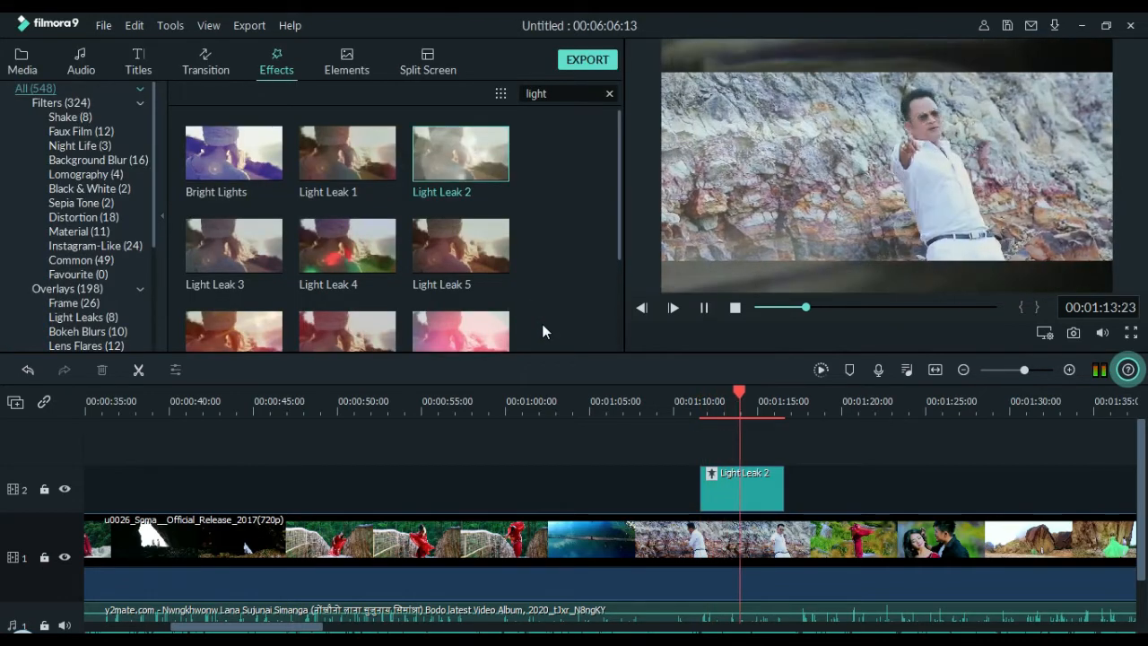
key(space)
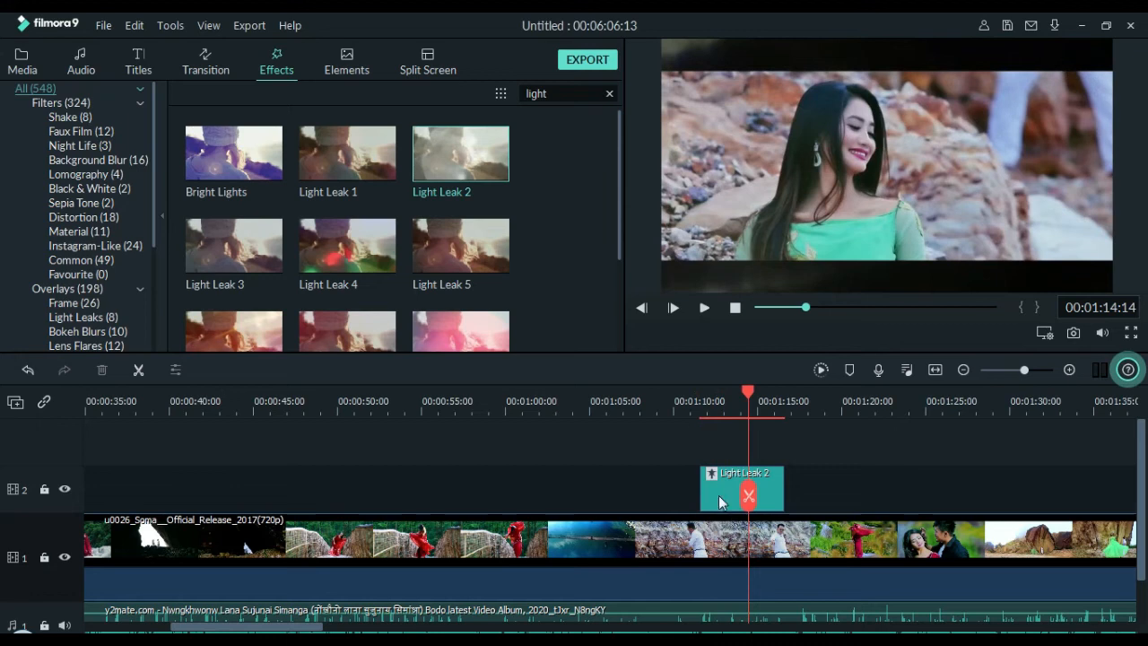
key(ctrl+z)
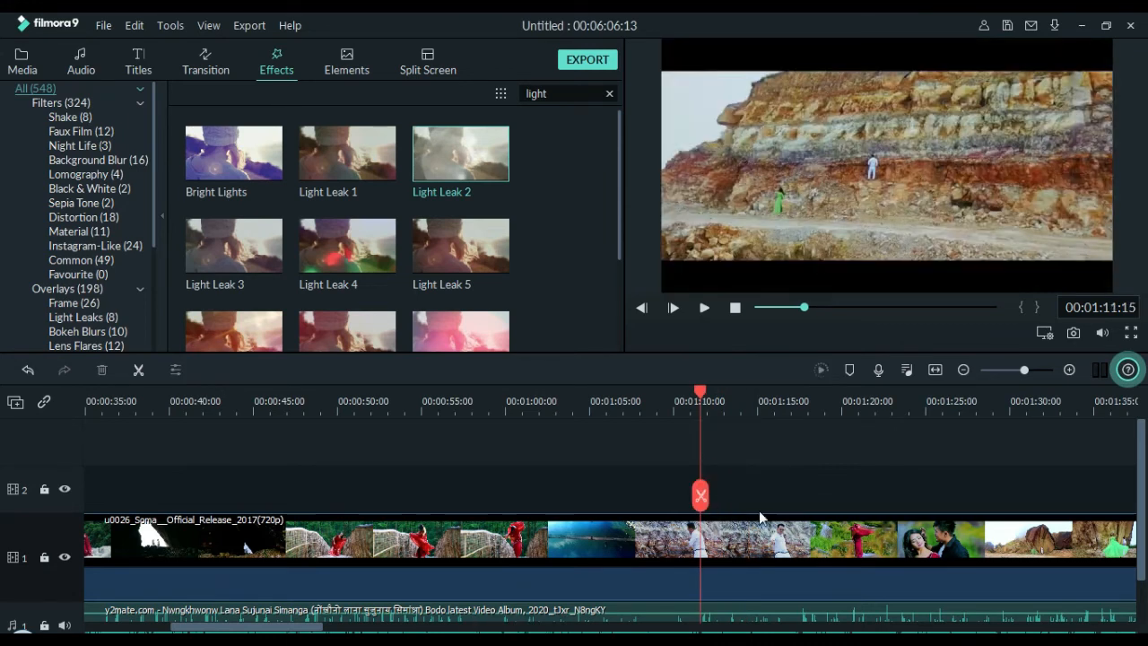
Silence the music track, raise the video clip's own audio to -9 dB, and play from 00:01:11:15.
click(851, 611)
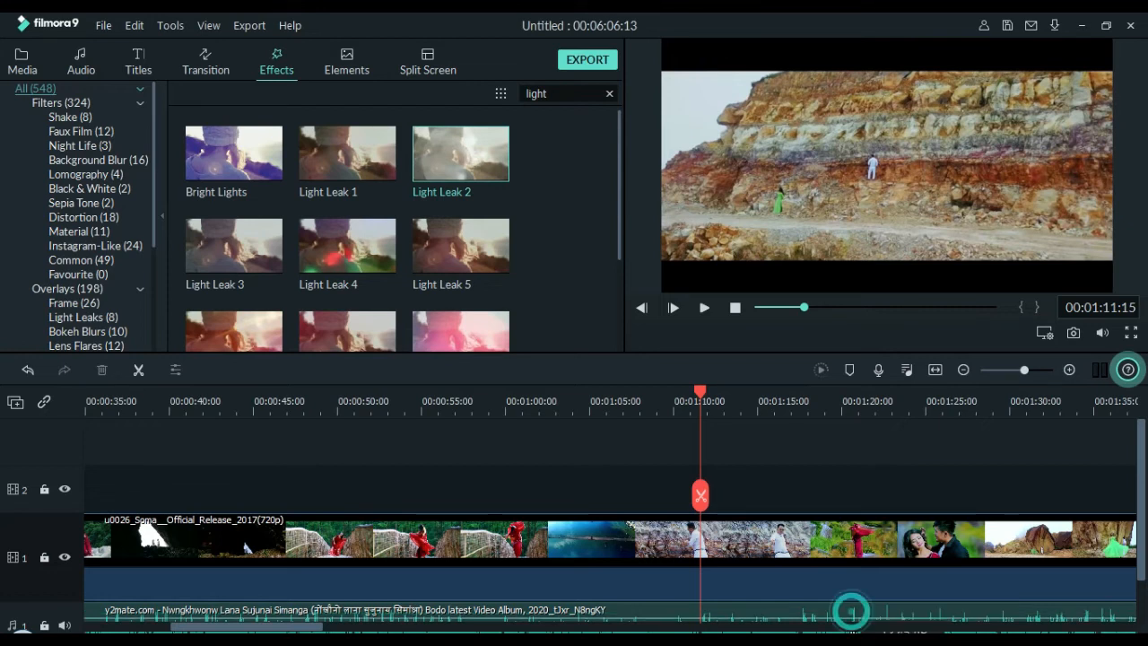
mouse_move(830, 598)
mouse_down()
mouse_move(825, 568)
mouse_move(825, 581)
mouse_up()
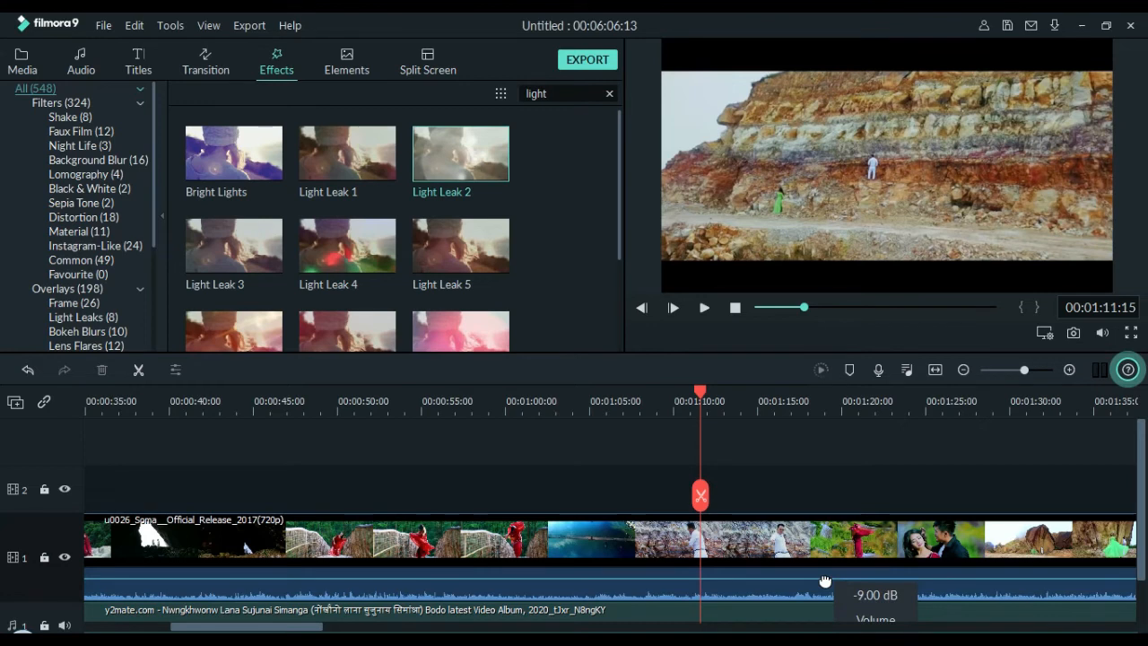
key(space)
Silence the video clip's own audio and raise the music track's volume to 12 dB during playback.
drag(819, 582, 819, 575)
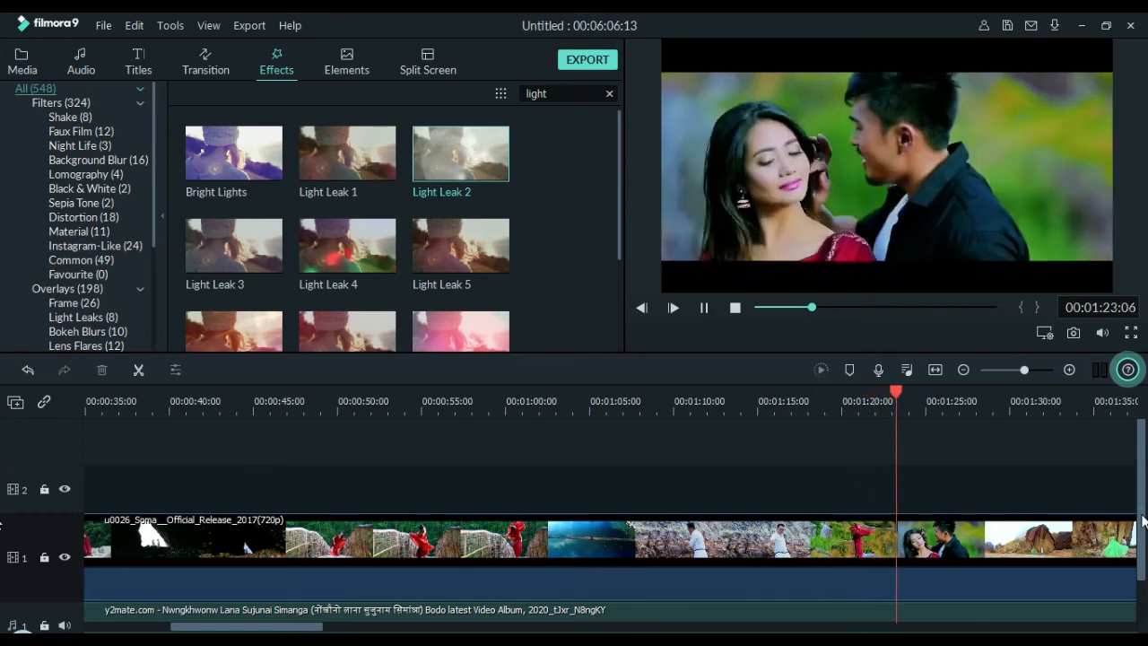
scroll(1143, 520, down, 1)
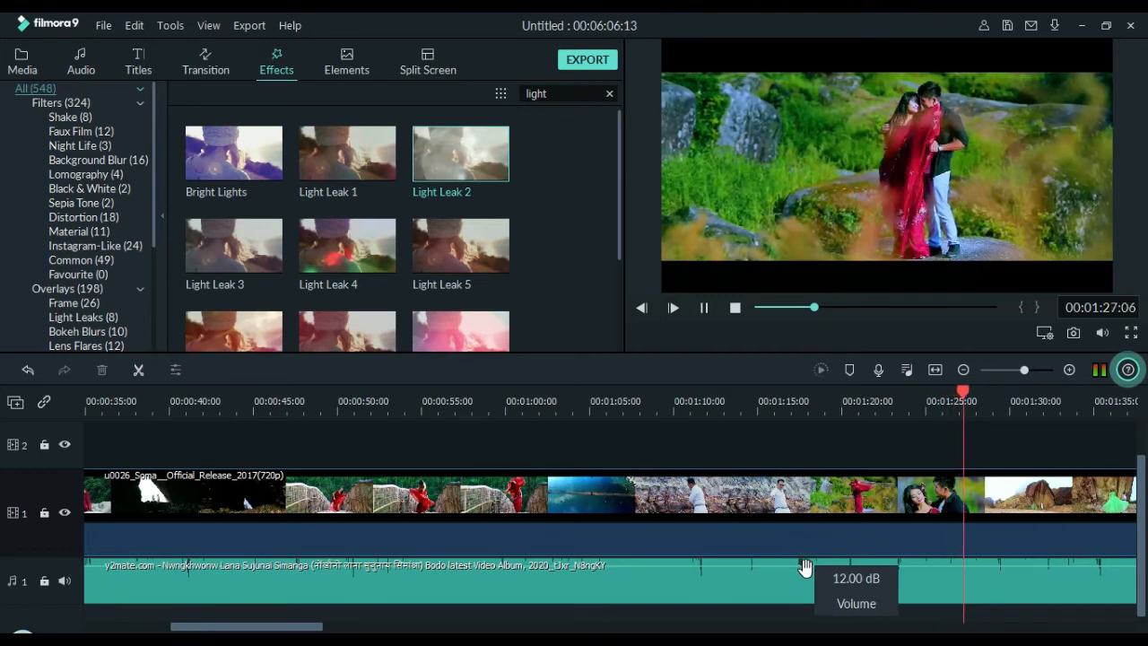
drag(805, 574, 894, 510)
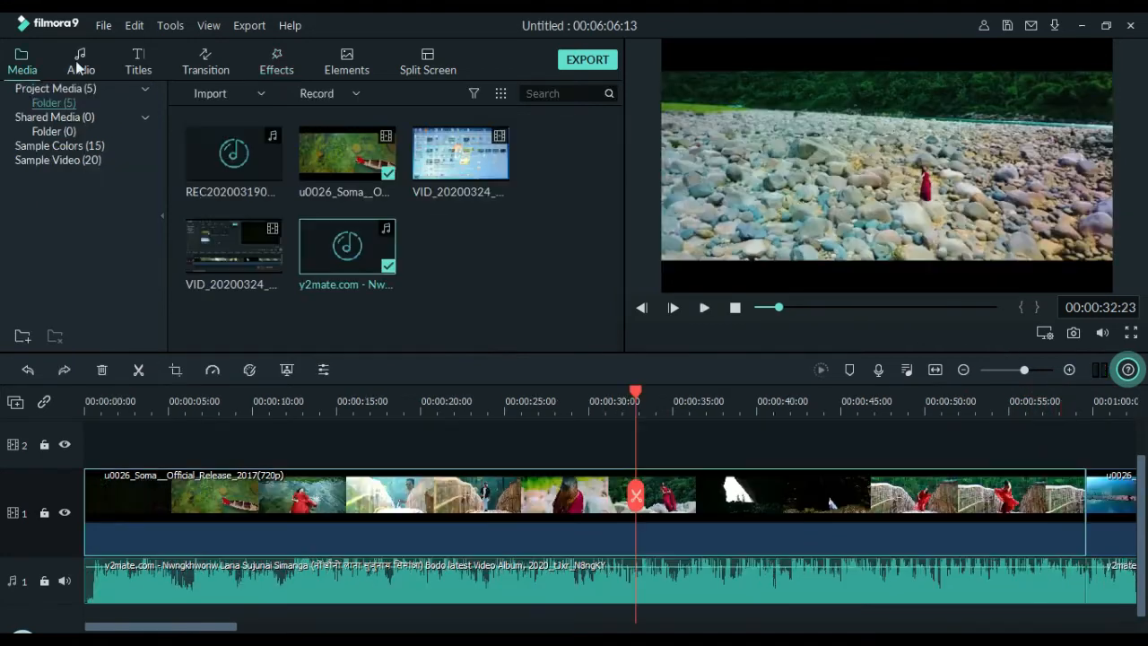
Review the stock audio library, the imported y2mate.com song and its place on the timeline, and minimise the editor window.
click(80, 63)
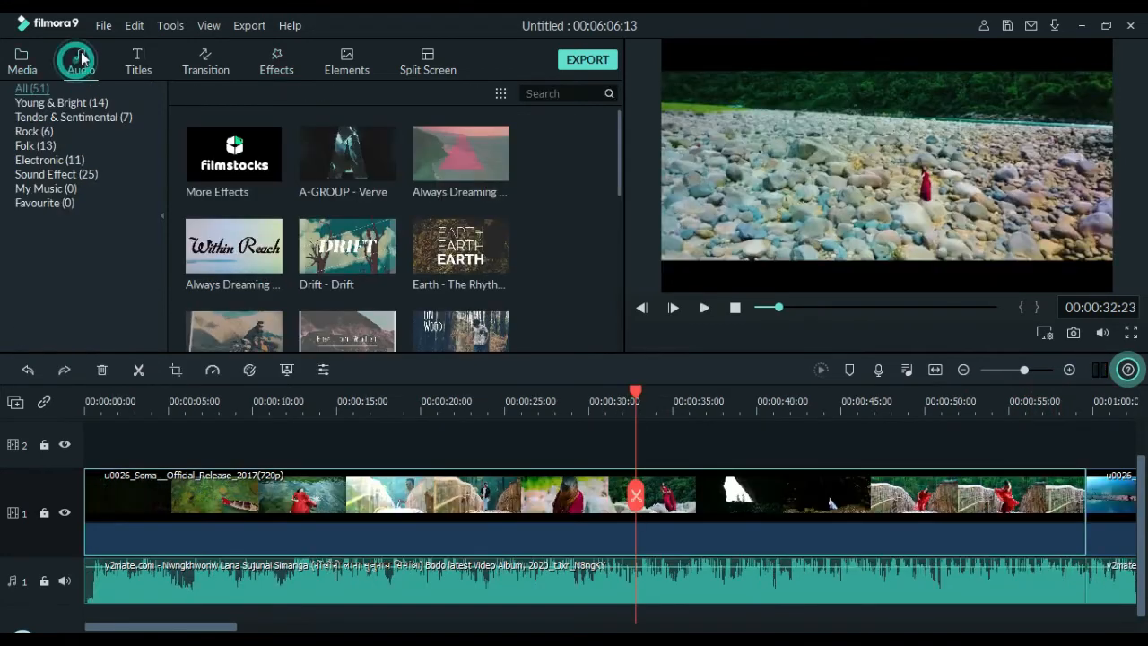
click(17, 57)
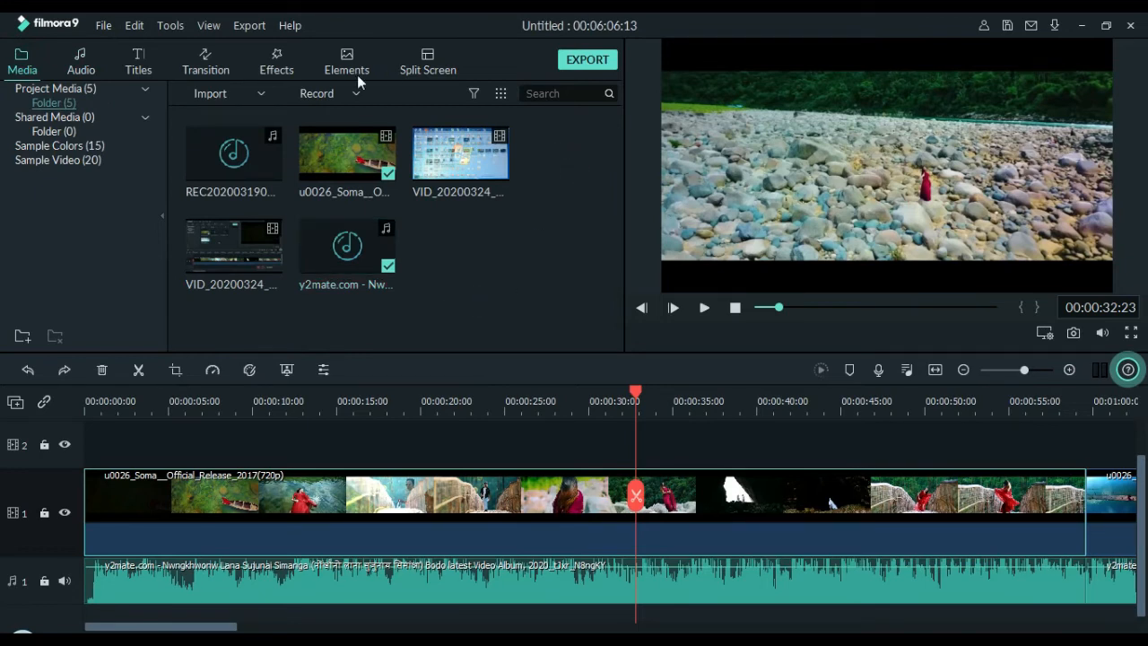
click(79, 72)
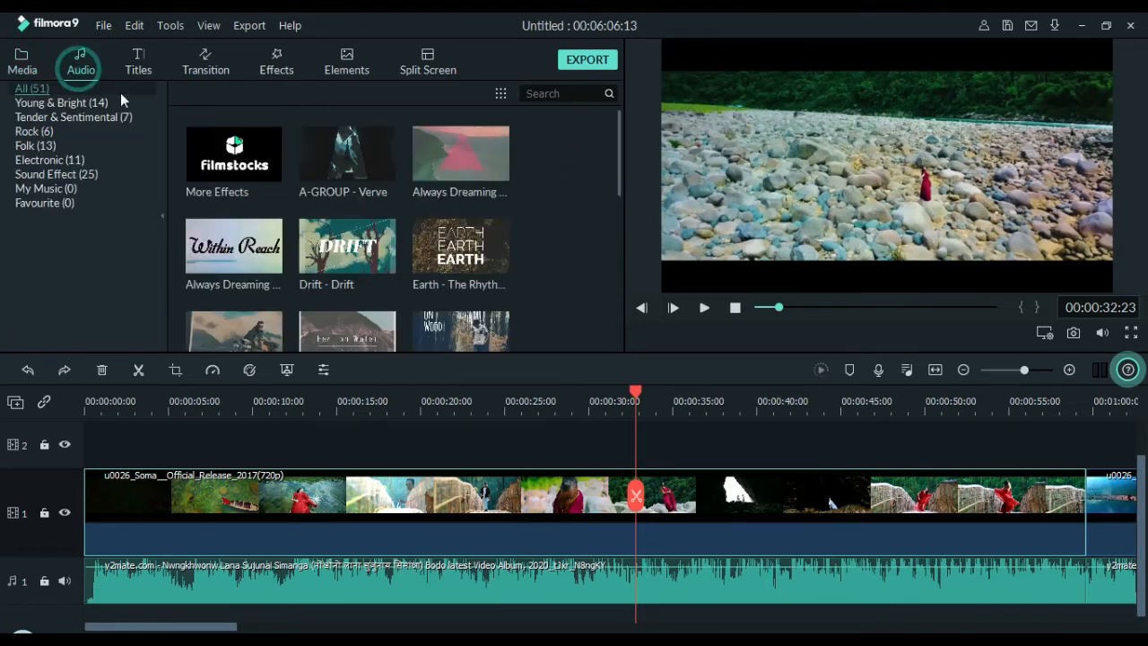
click(23, 70)
click(335, 256)
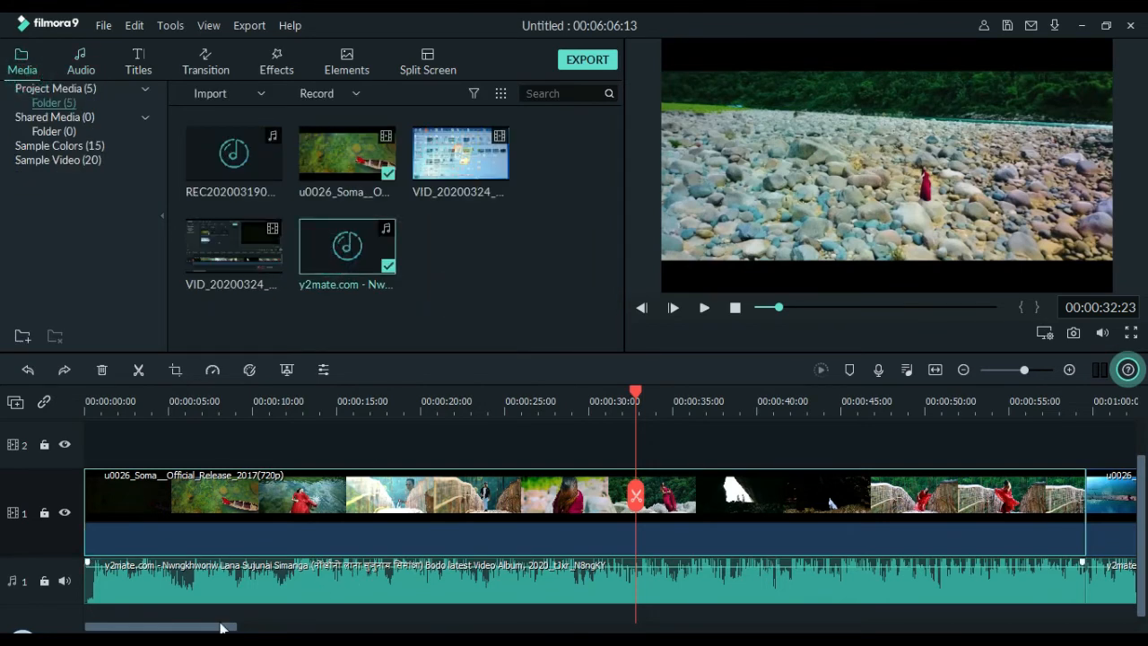
drag(217, 621, 287, 625)
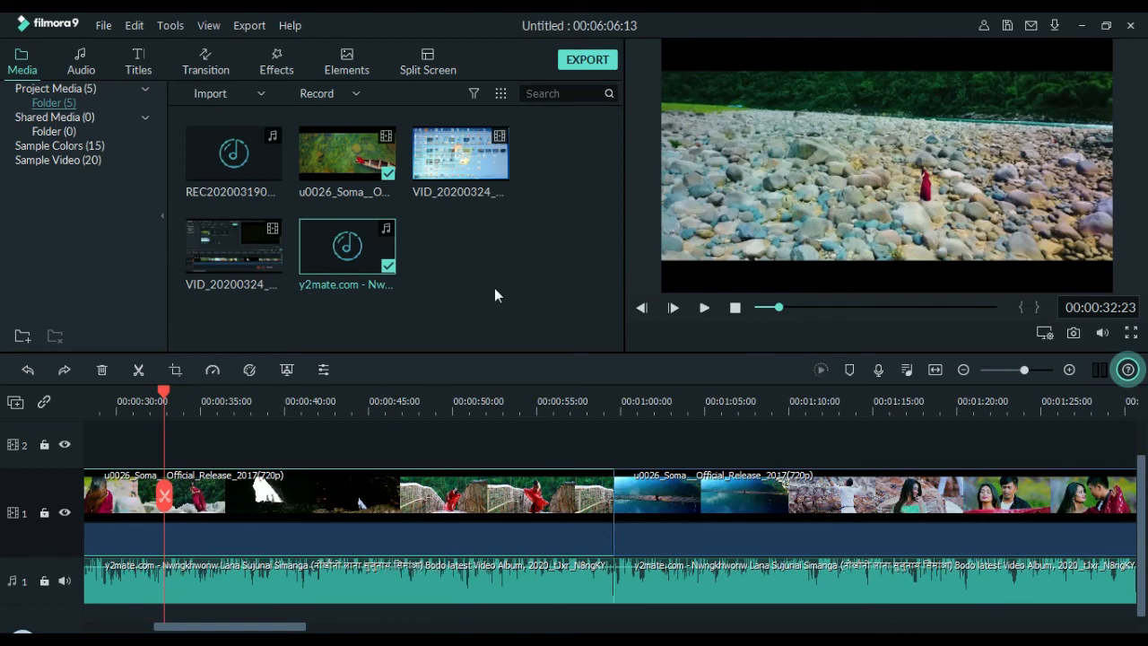
click(1084, 27)
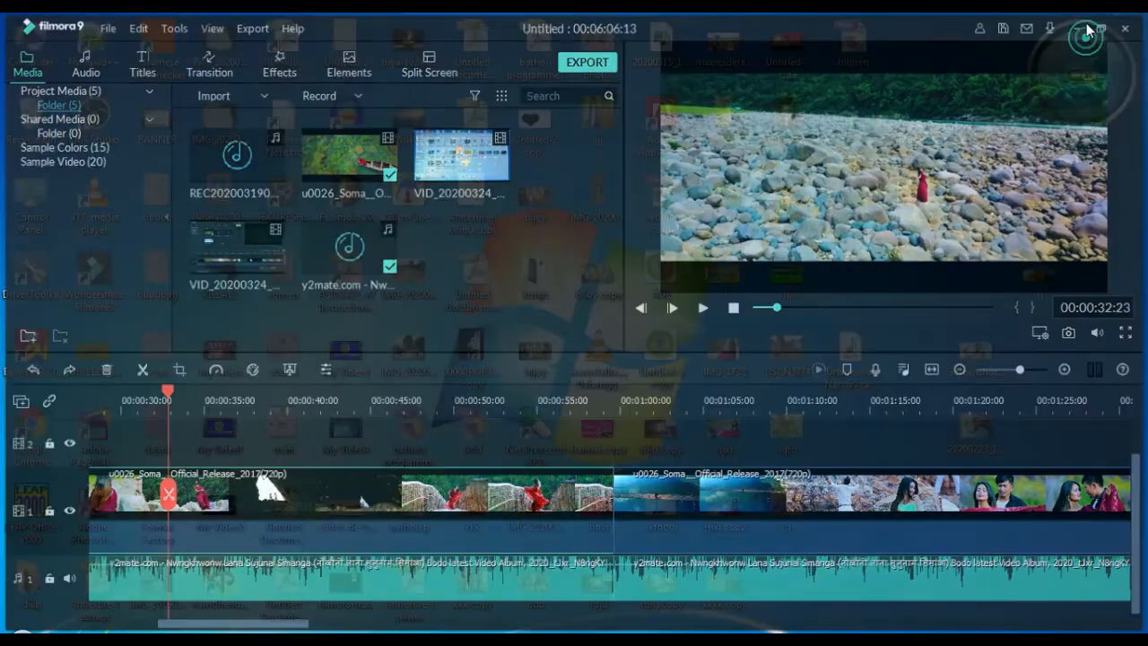